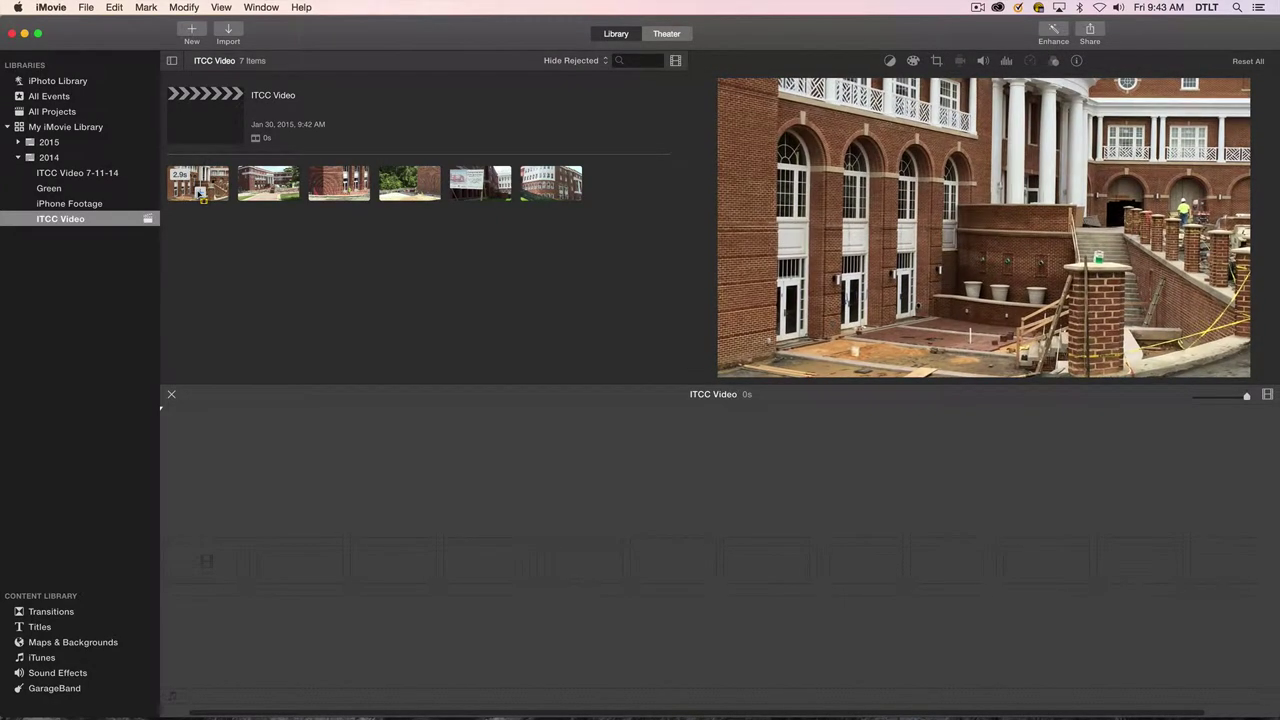
Add event clips one, two and three in order to the ITCC Video timeline, then deselect
click(201, 191)
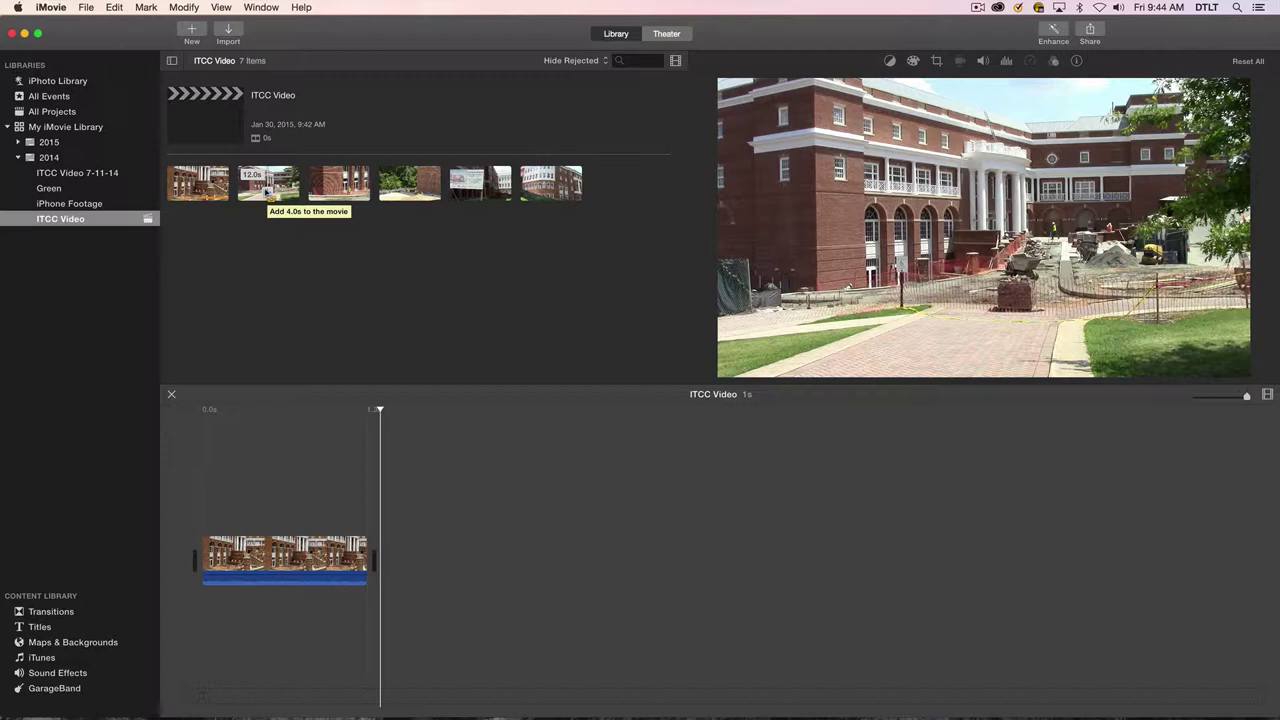
click(266, 192)
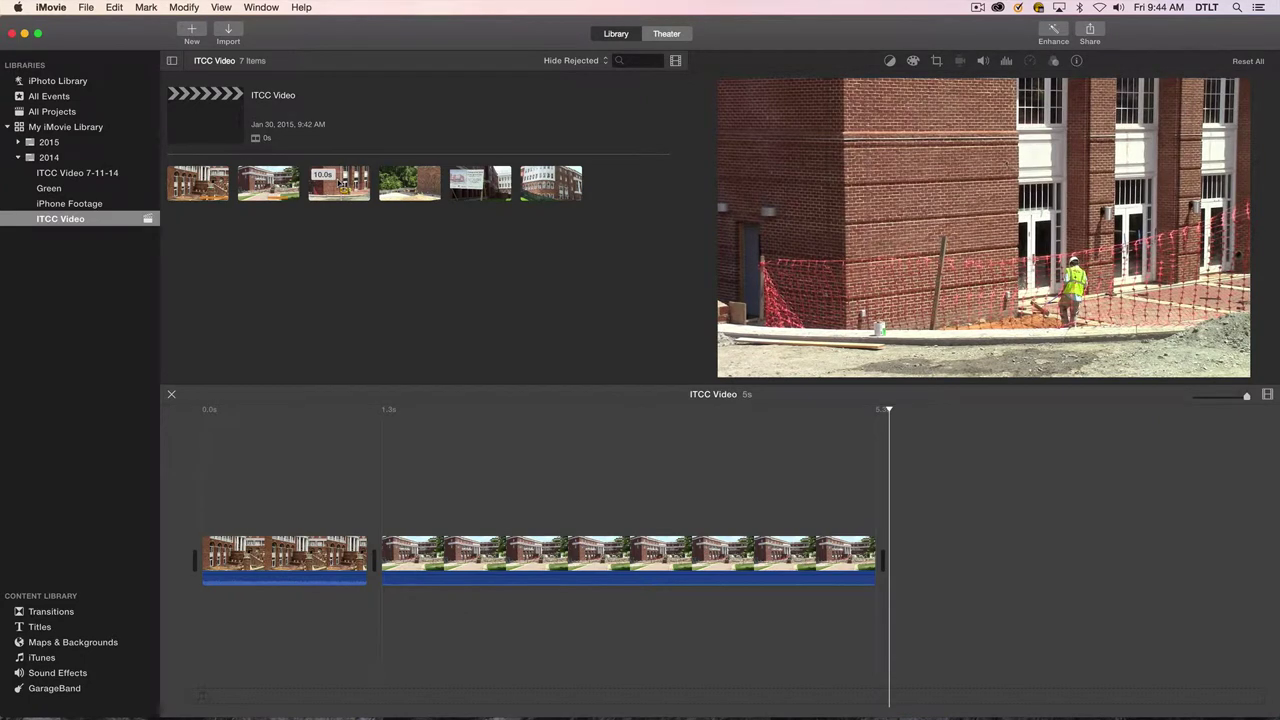
click(342, 195)
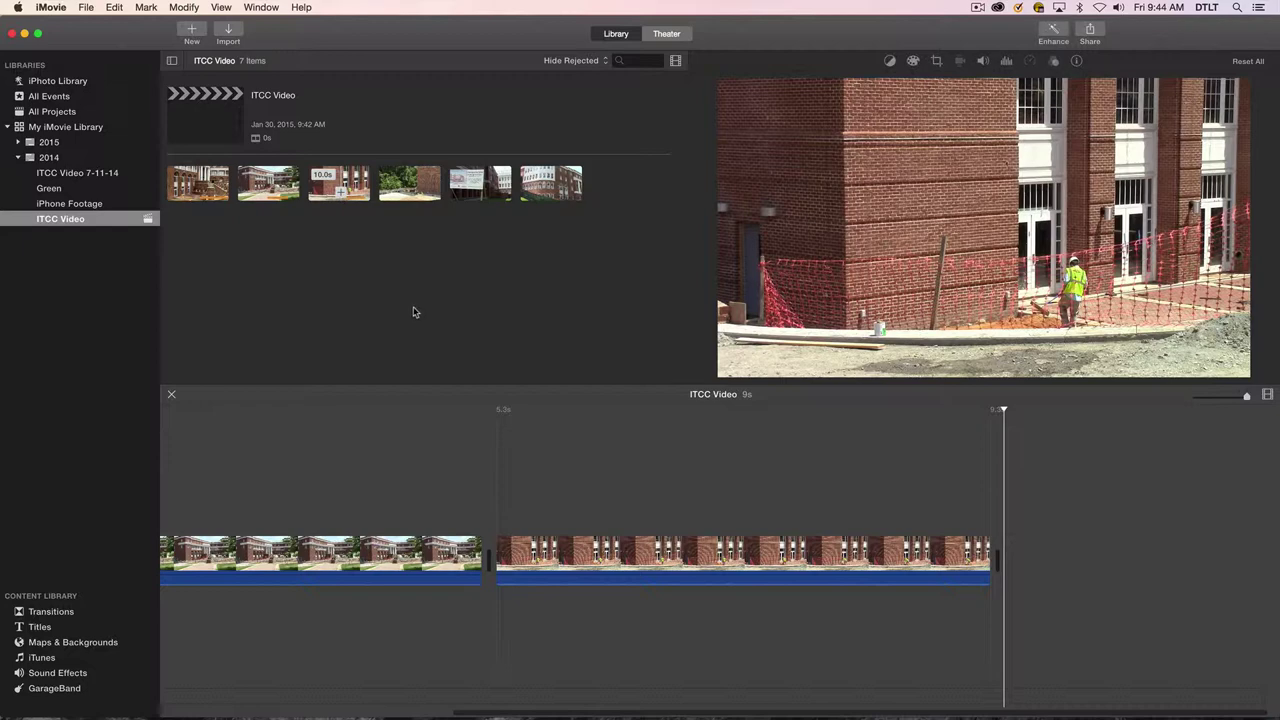
click(1092, 500)
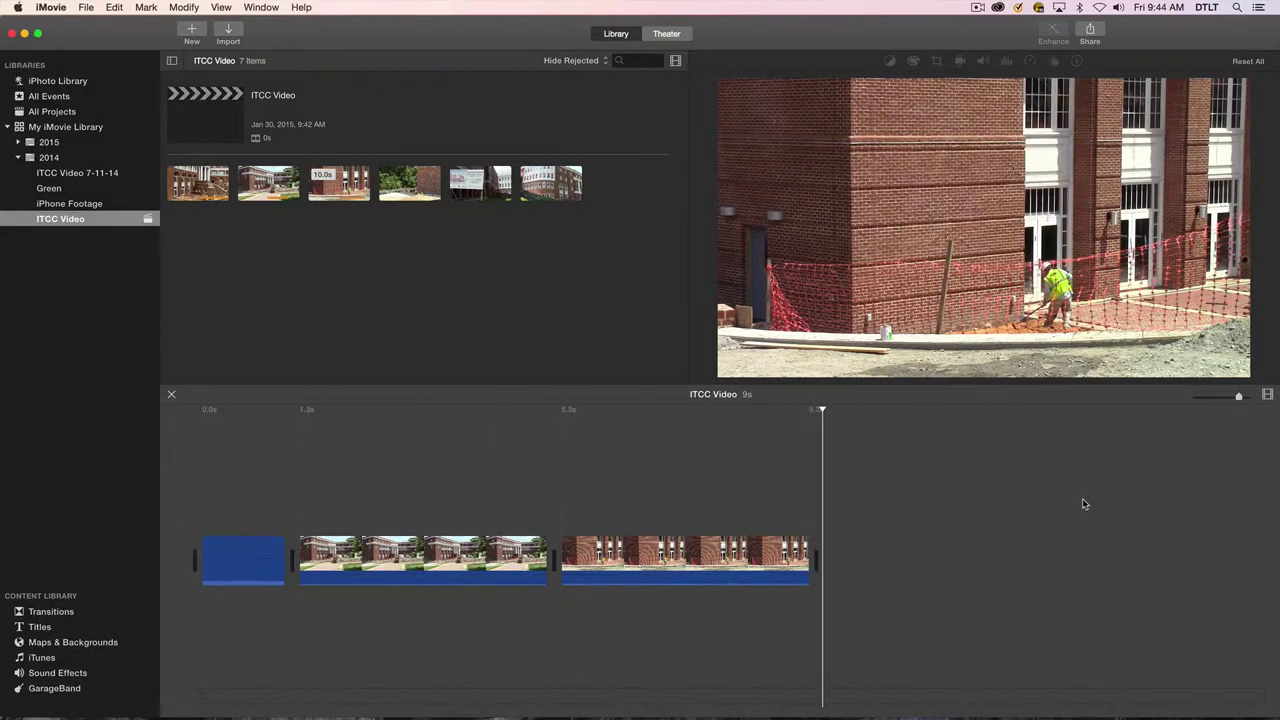
Delete all three timeline clips and append the whole second event clip in their place
drag(872, 485, 216, 613)
key(Delete)
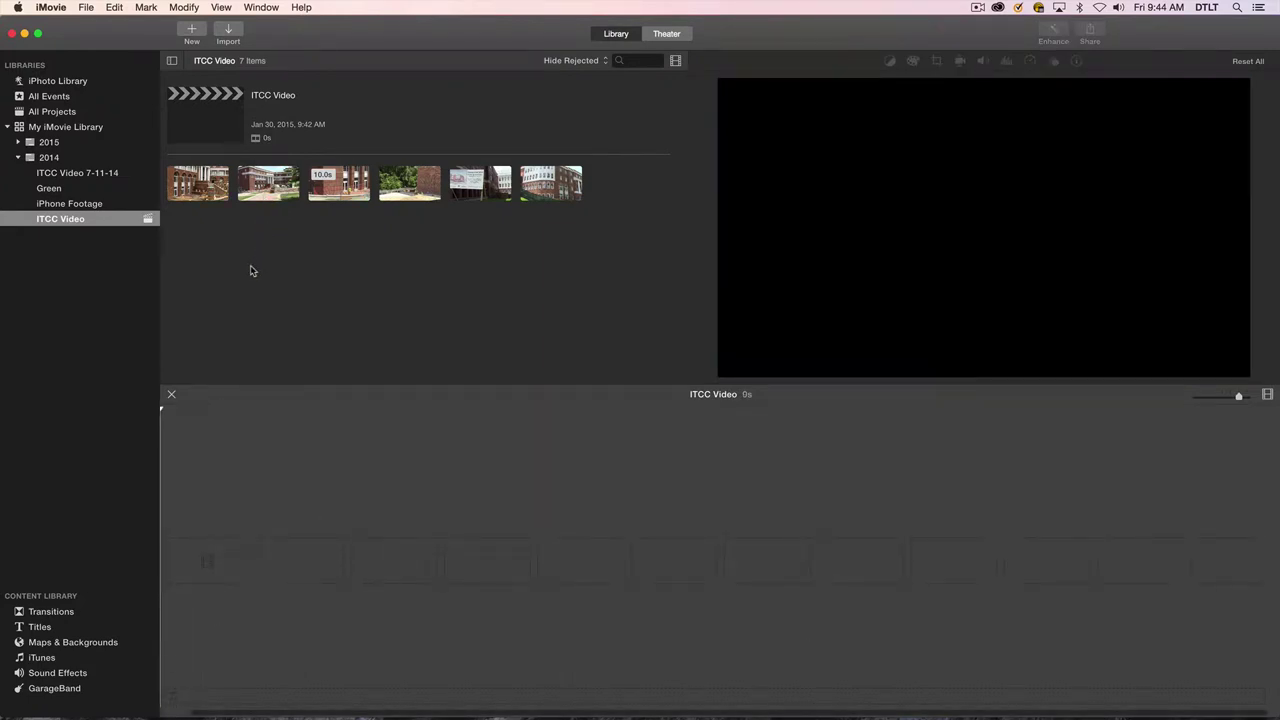
click(186, 188)
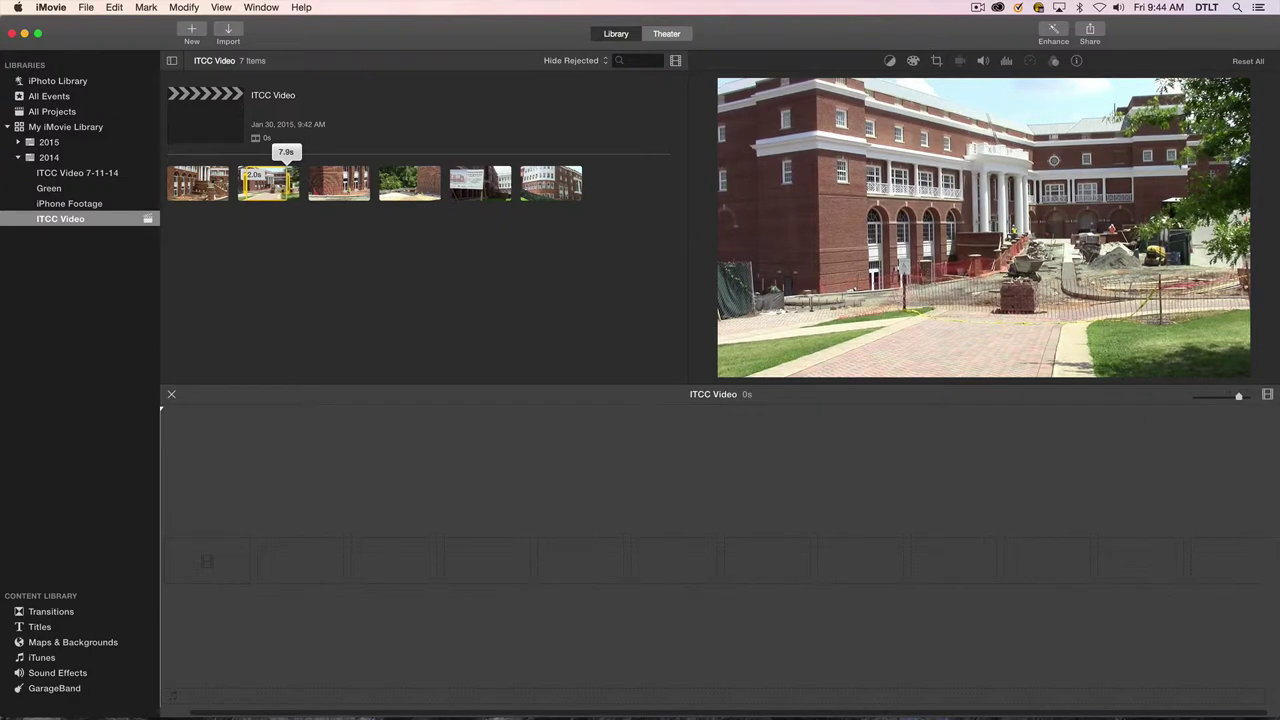
click(289, 188)
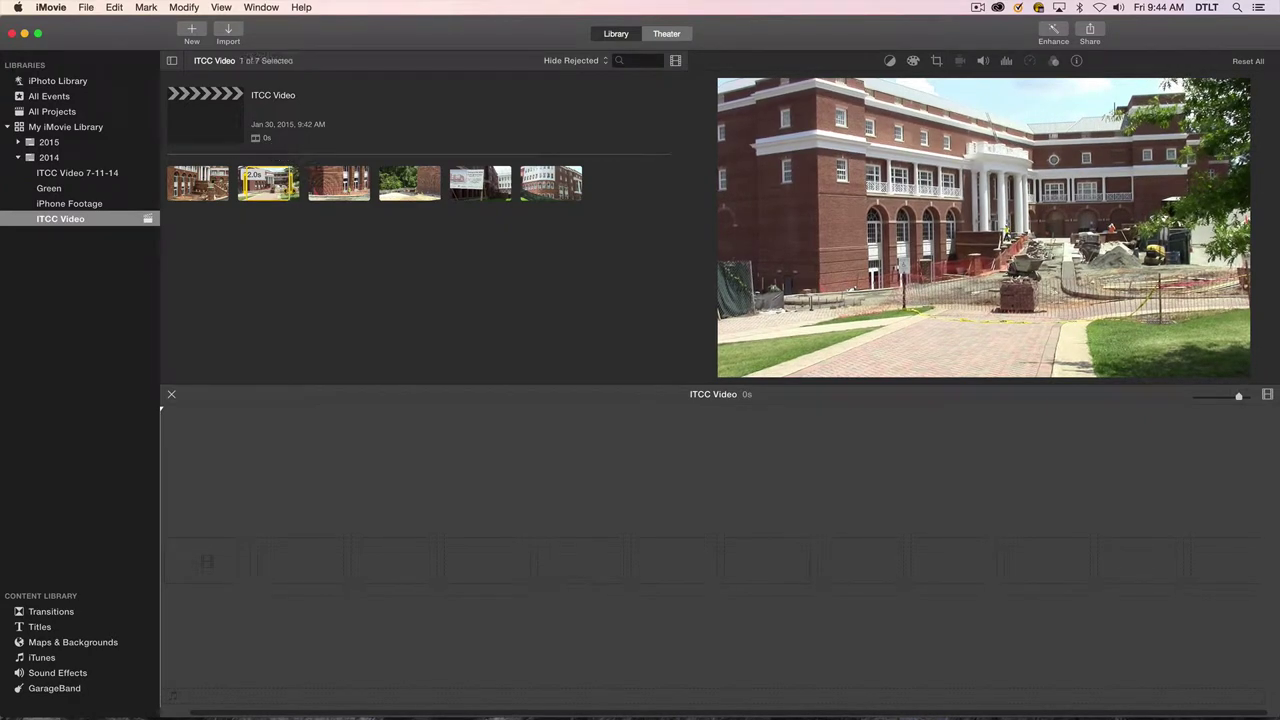
key(space)
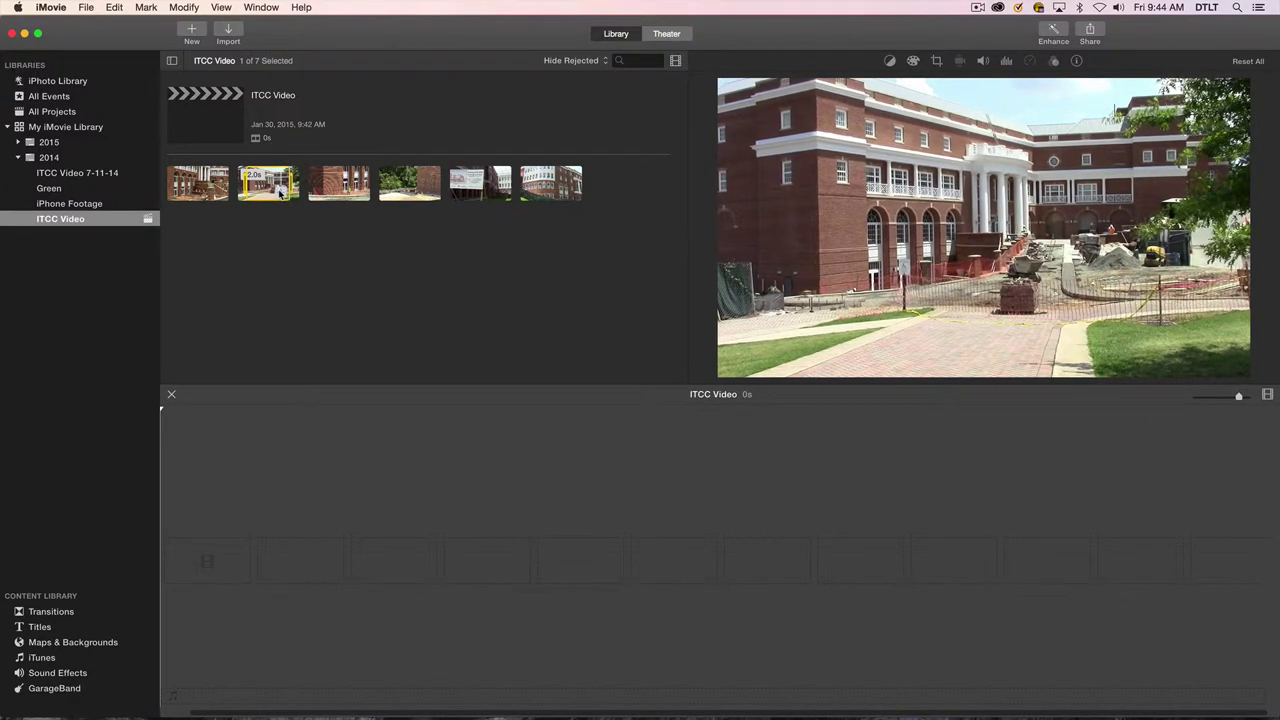
key(e)
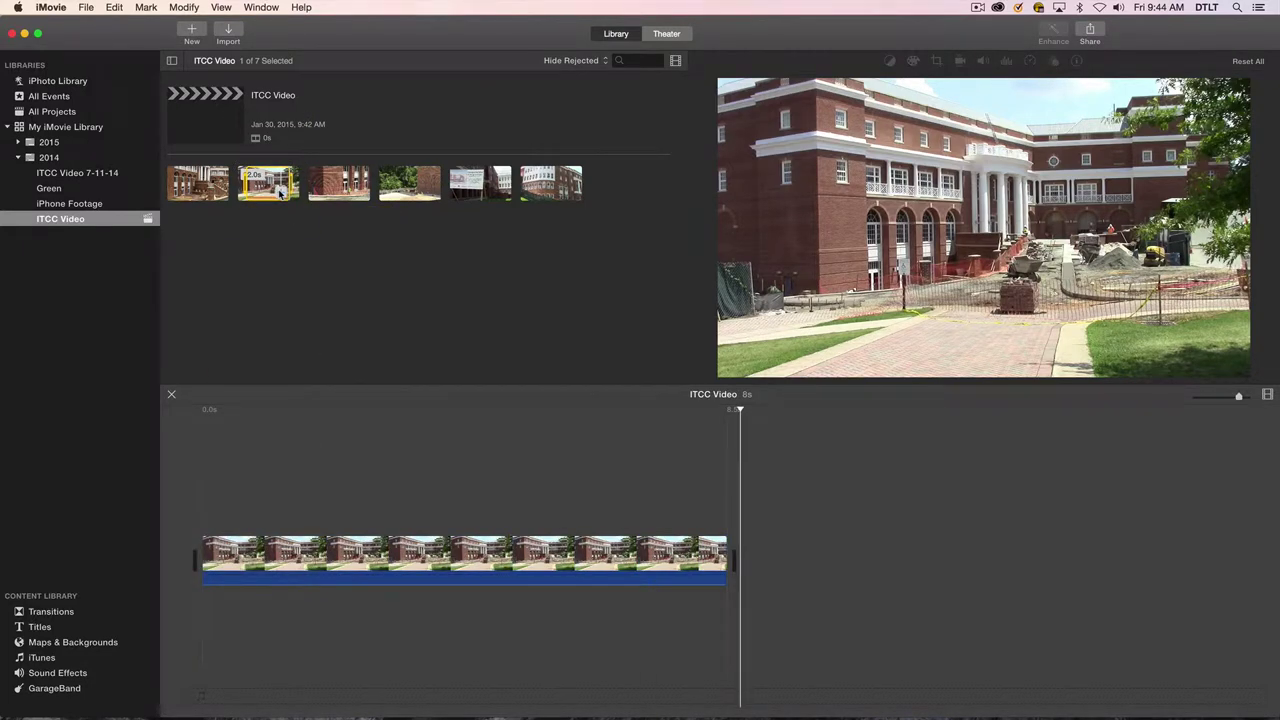
Append a roughly 5.6-second range of the fourth event clip to the movie's end
click(390, 183)
drag(390, 183, 426, 184)
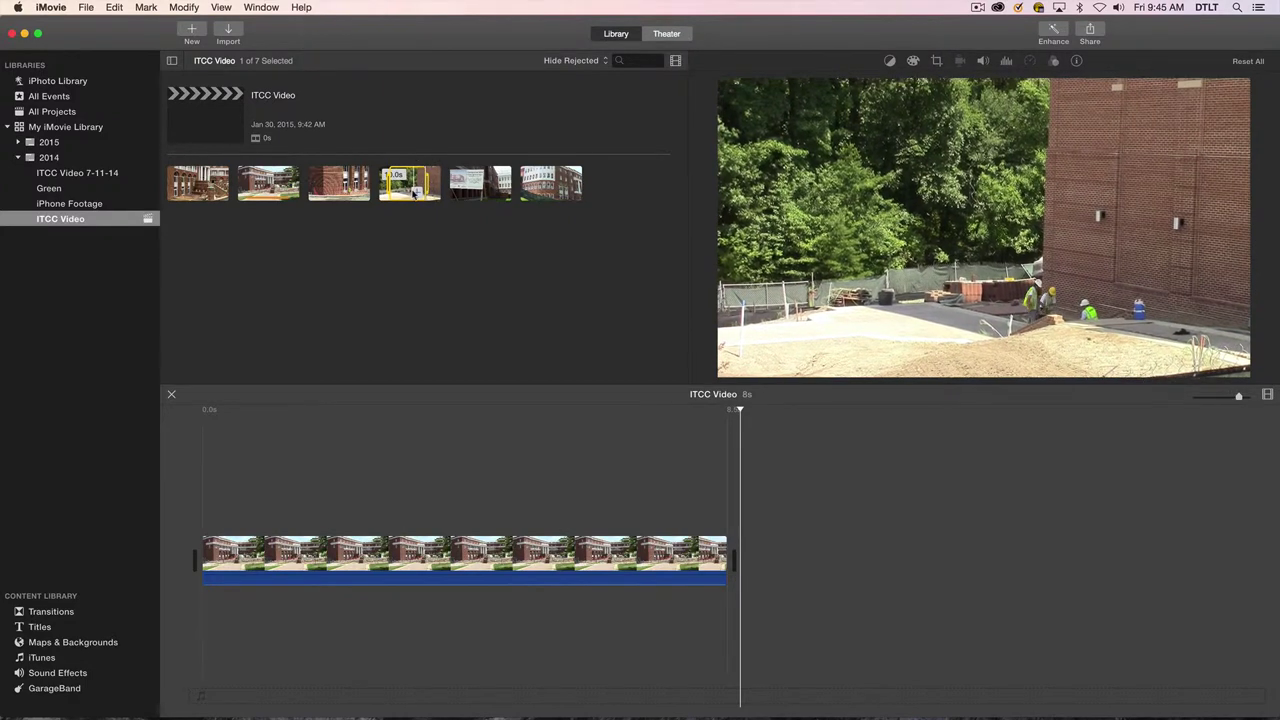
key(e)
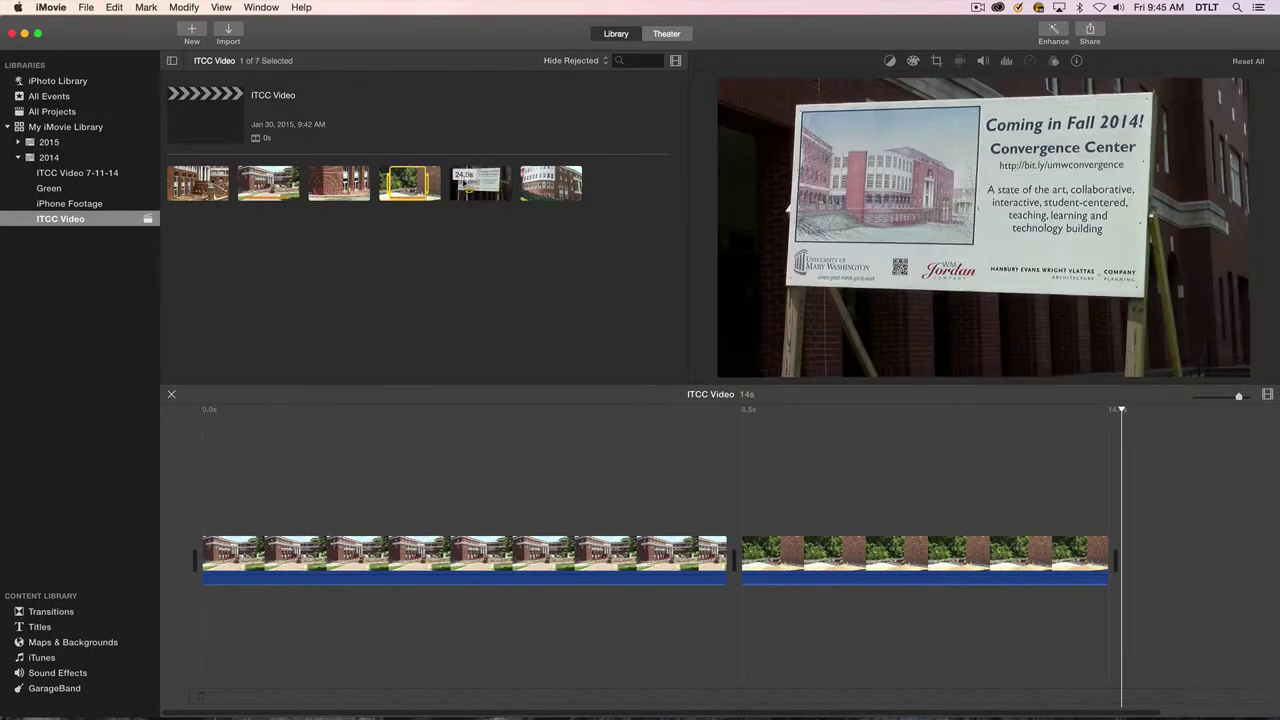
Append the whole fifth and sixth event clips, then the second clip once more
key(super+shift+a)
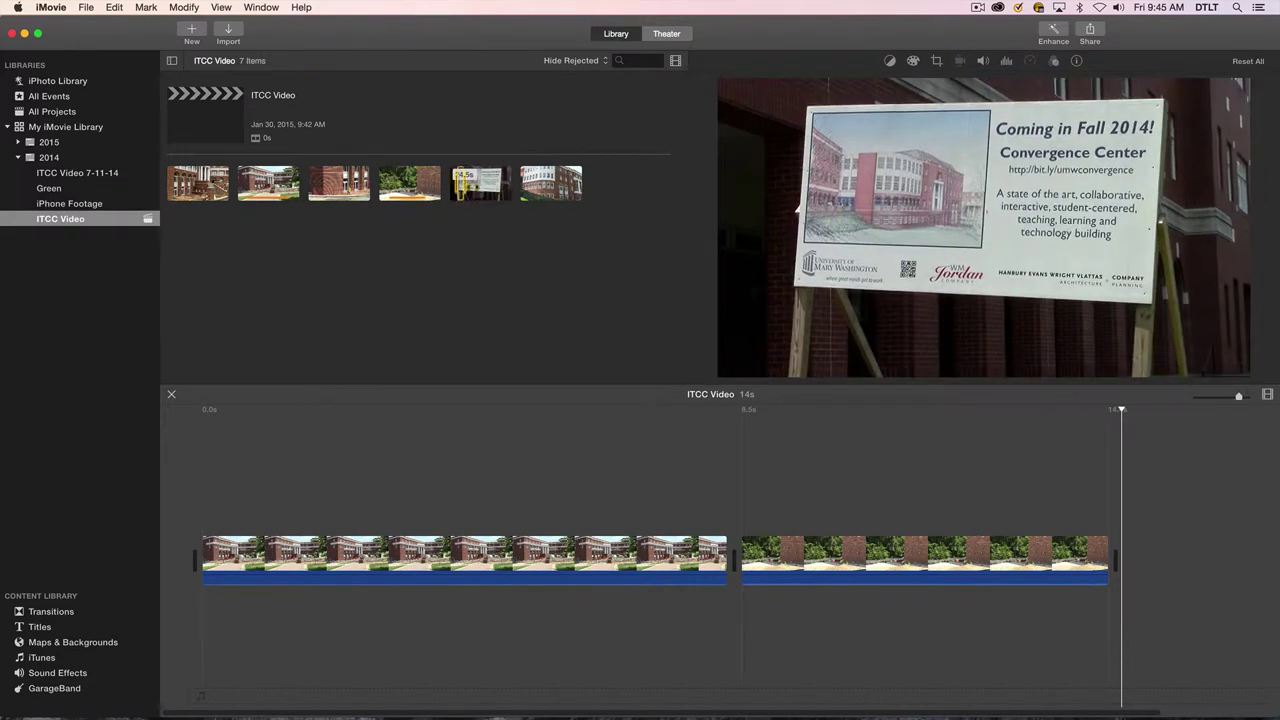
click(457, 185)
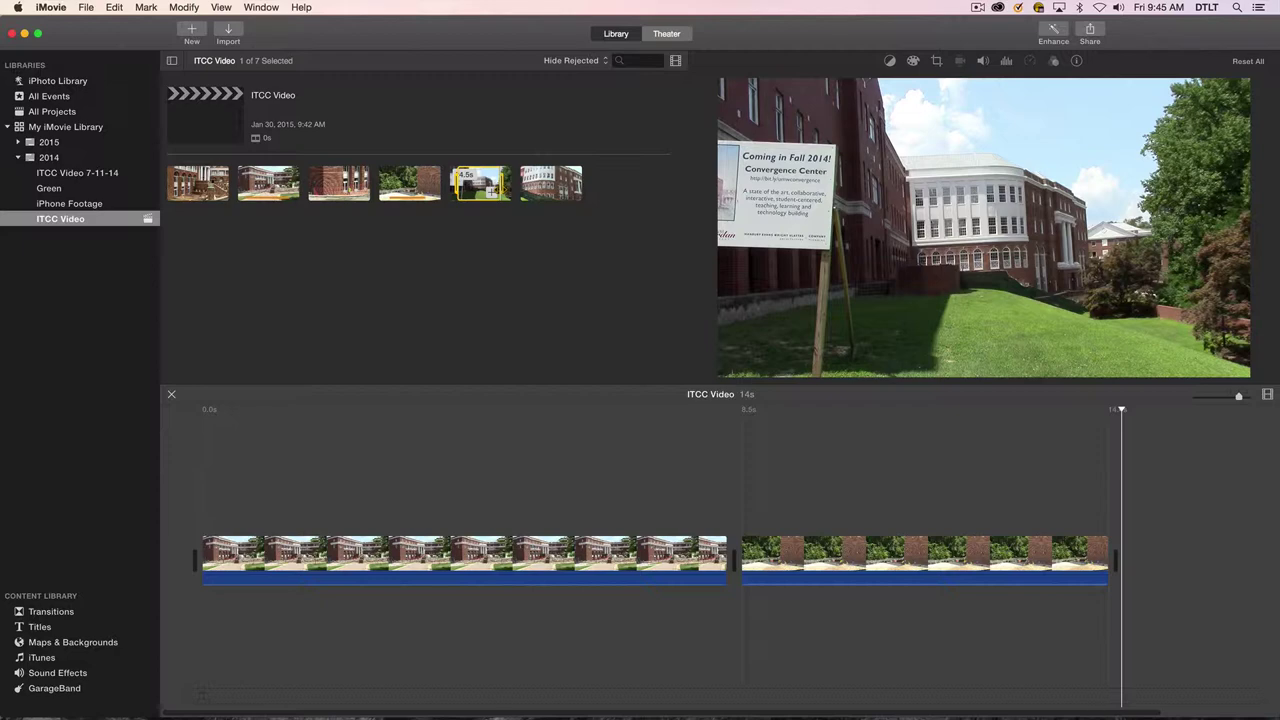
key(e)
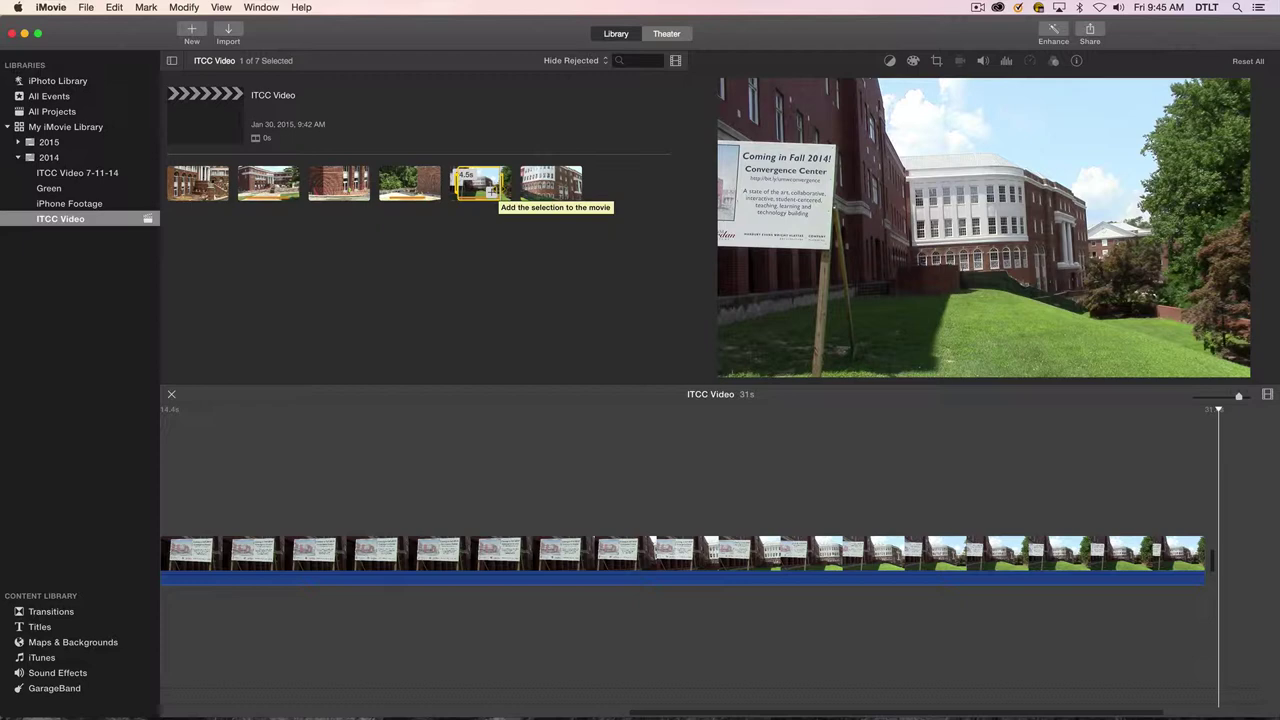
click(560, 183)
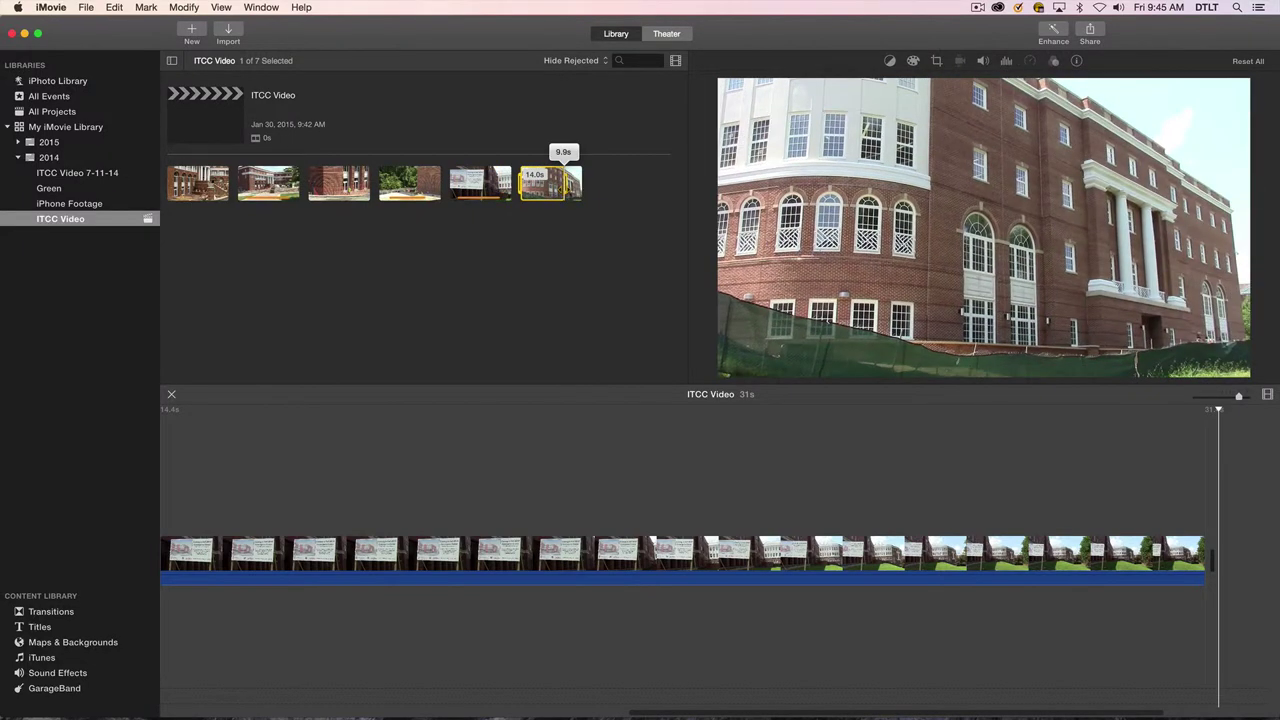
click(556, 190)
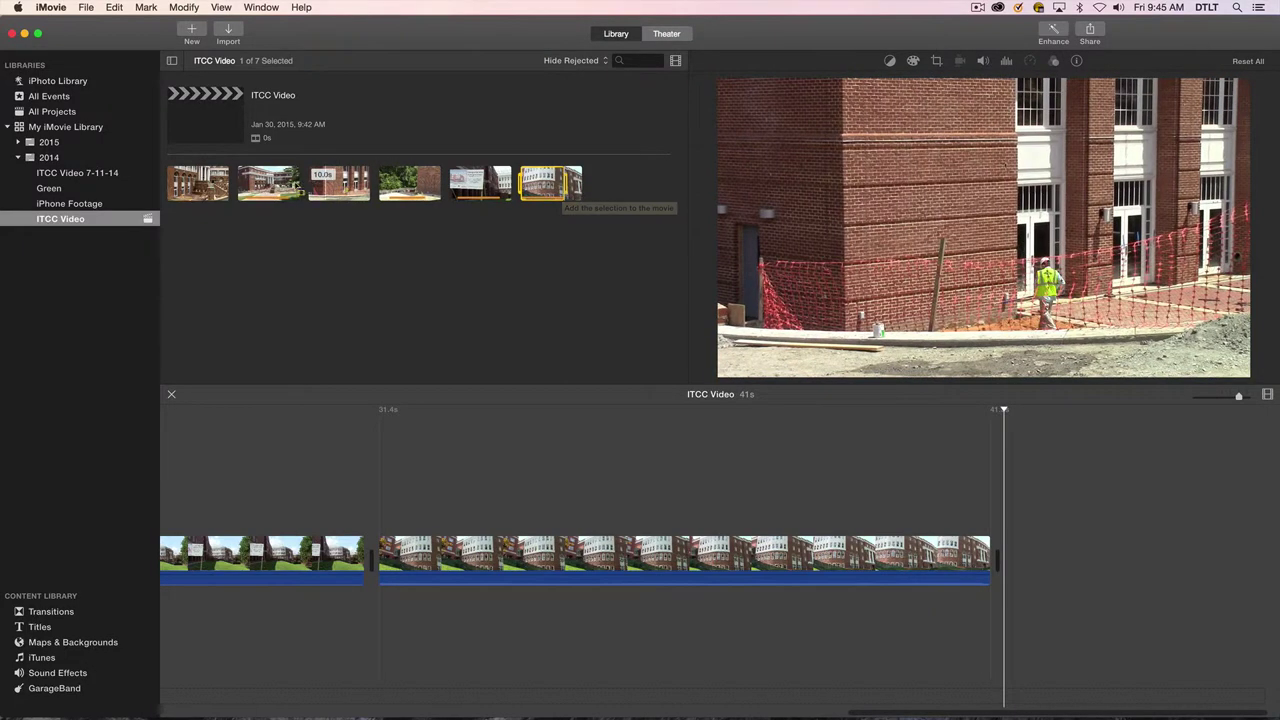
click(290, 188)
key(e)
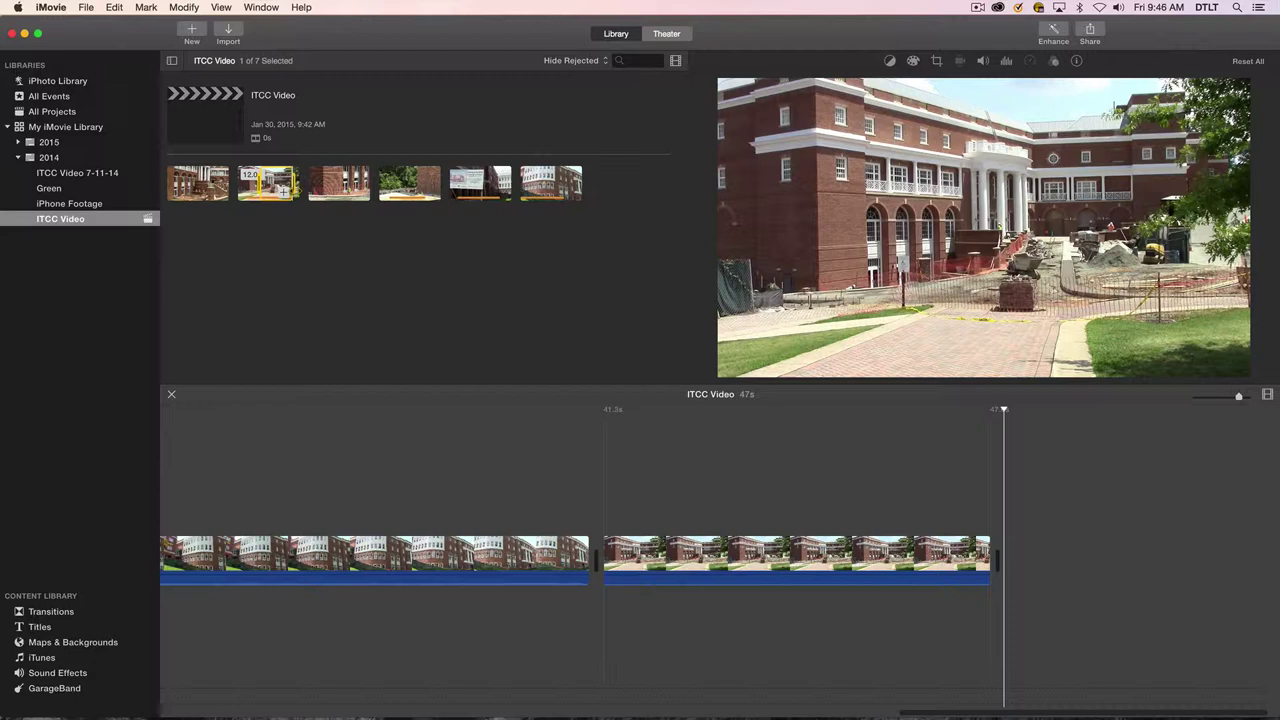
Fit the project in the timeline and delete all five of its clips
click(412, 494)
key(super+minus)
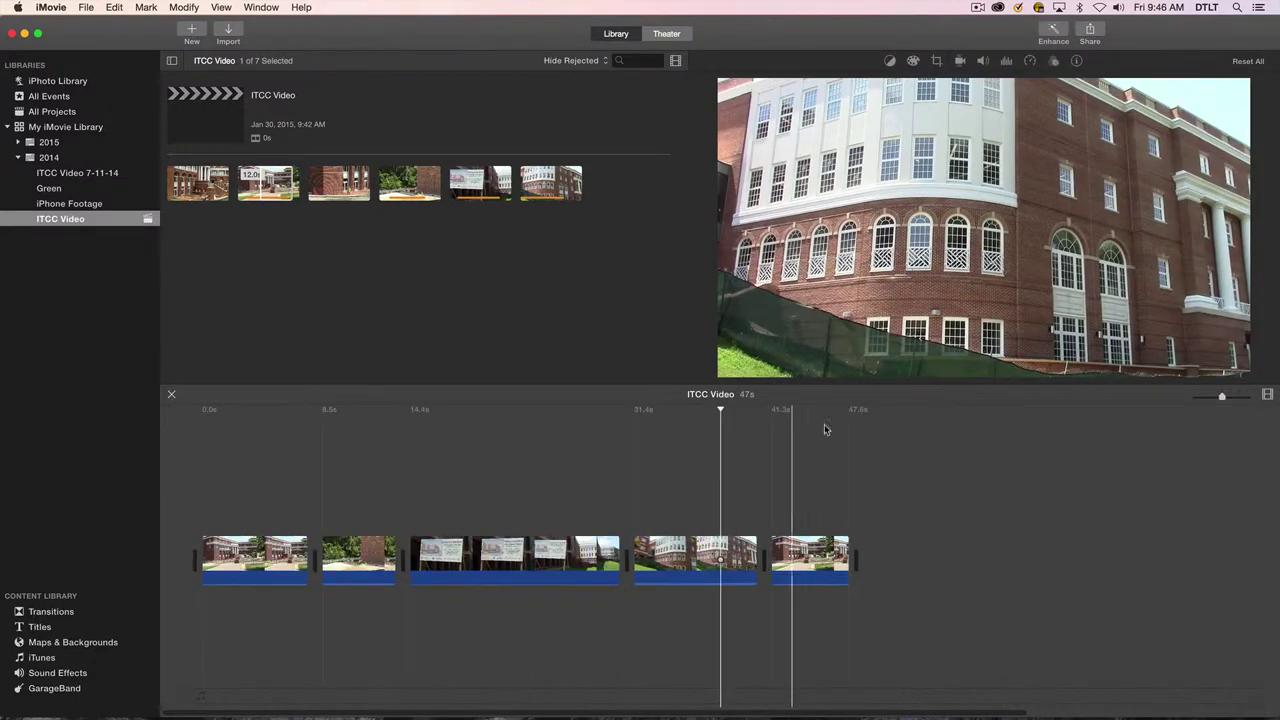
drag(898, 490, 220, 597)
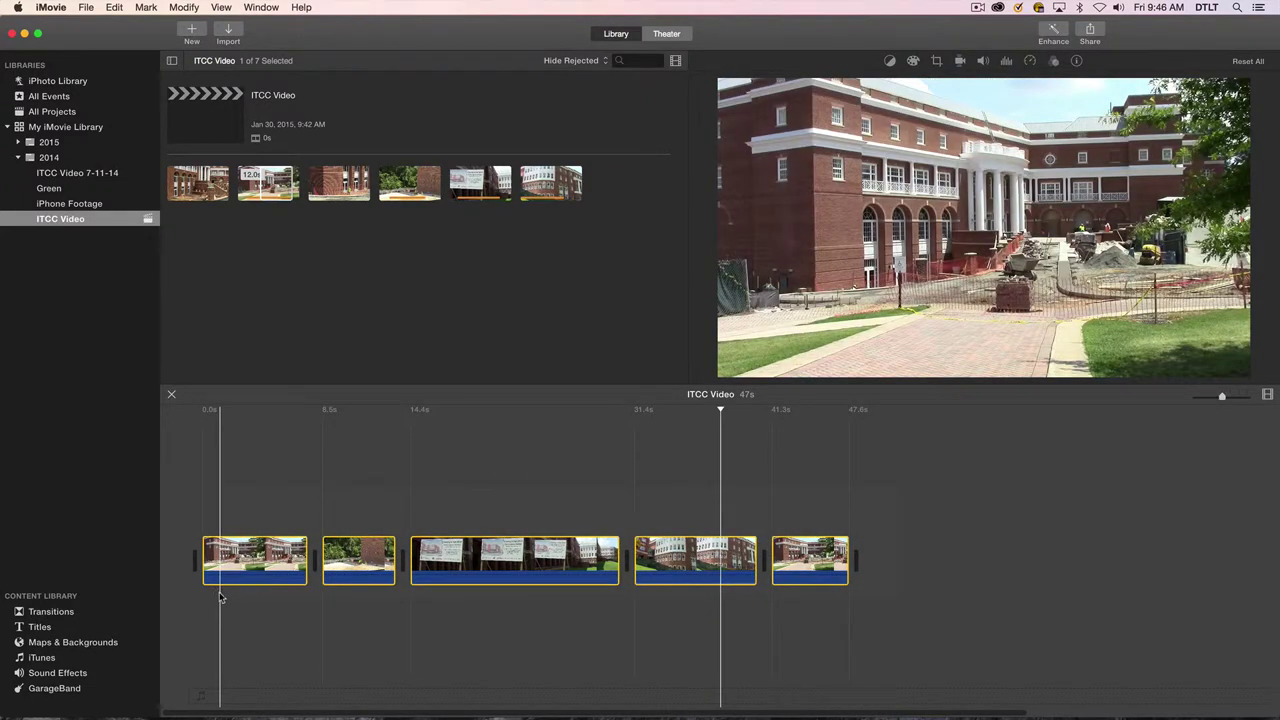
key(Delete)
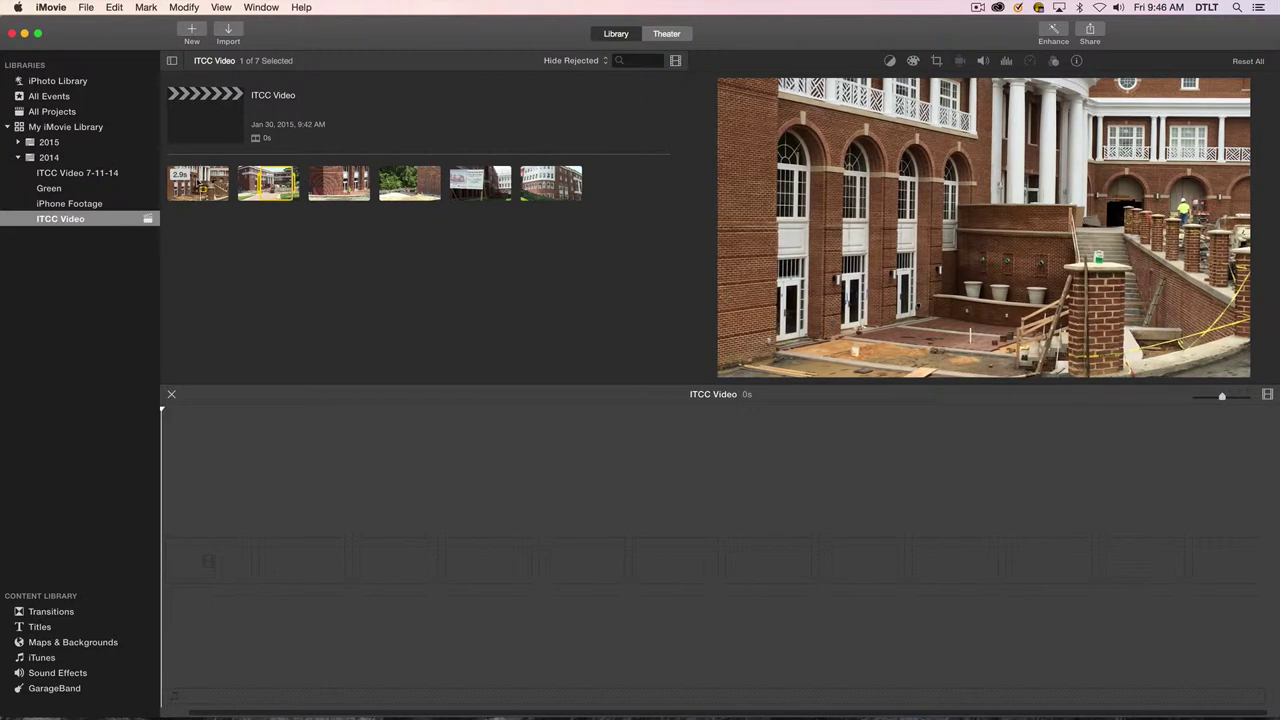
Append the whole 12.0s second event clip as the project's only clip
click(168, 190)
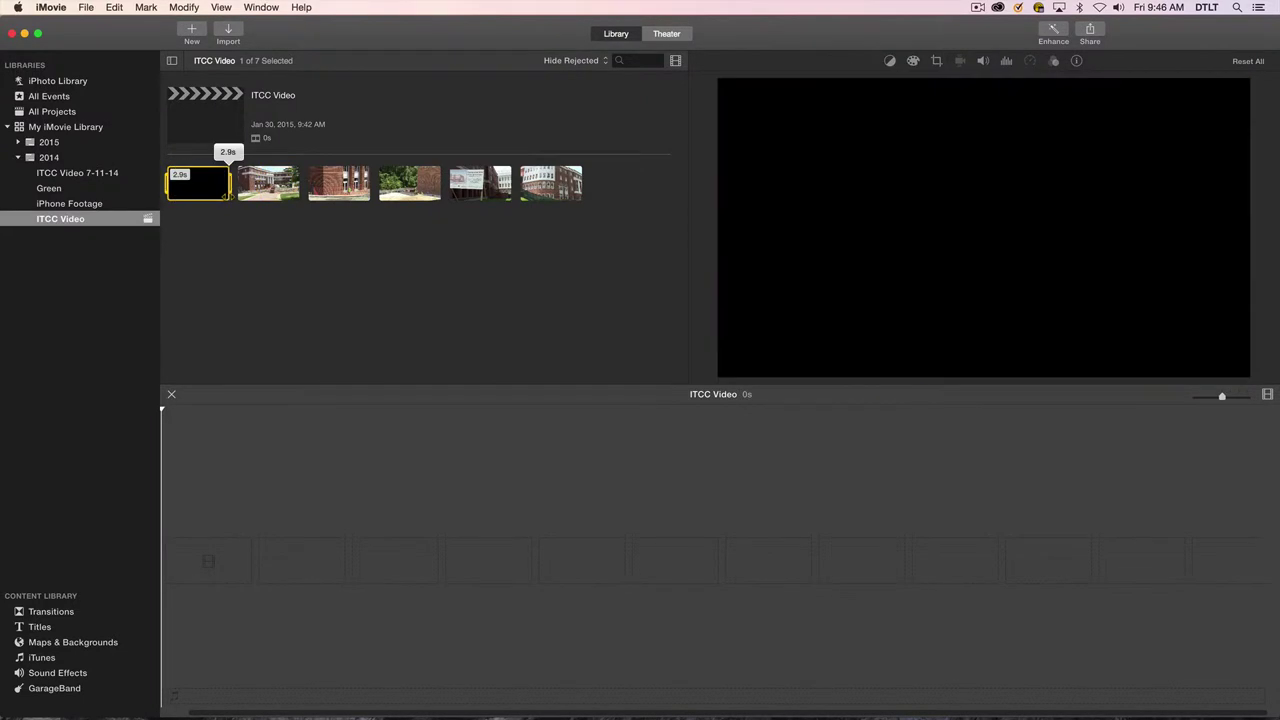
key(space)
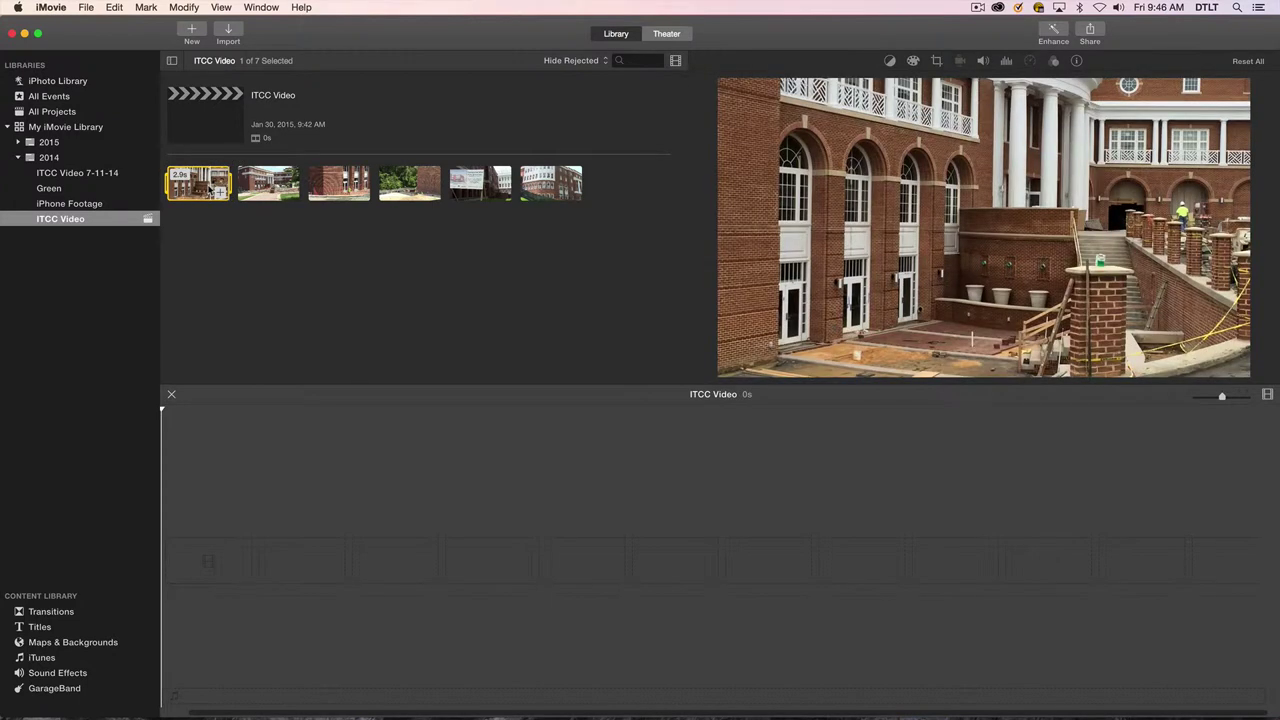
click(238, 261)
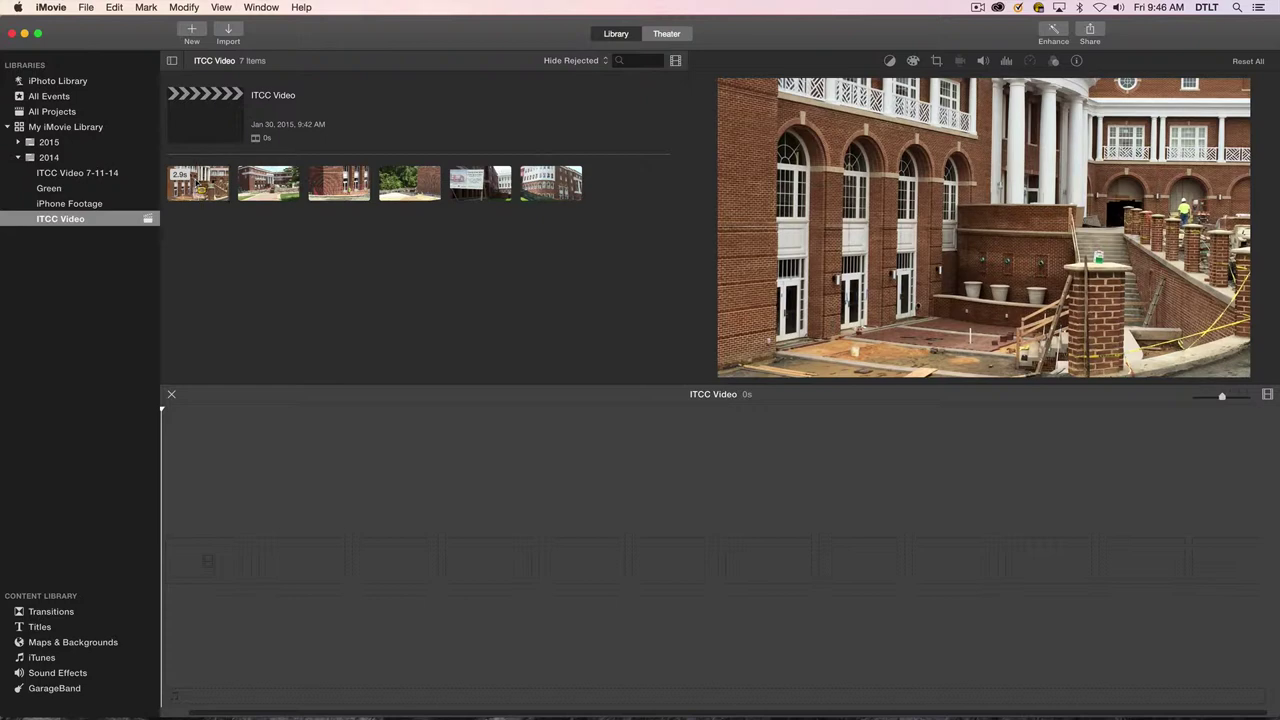
key(x)
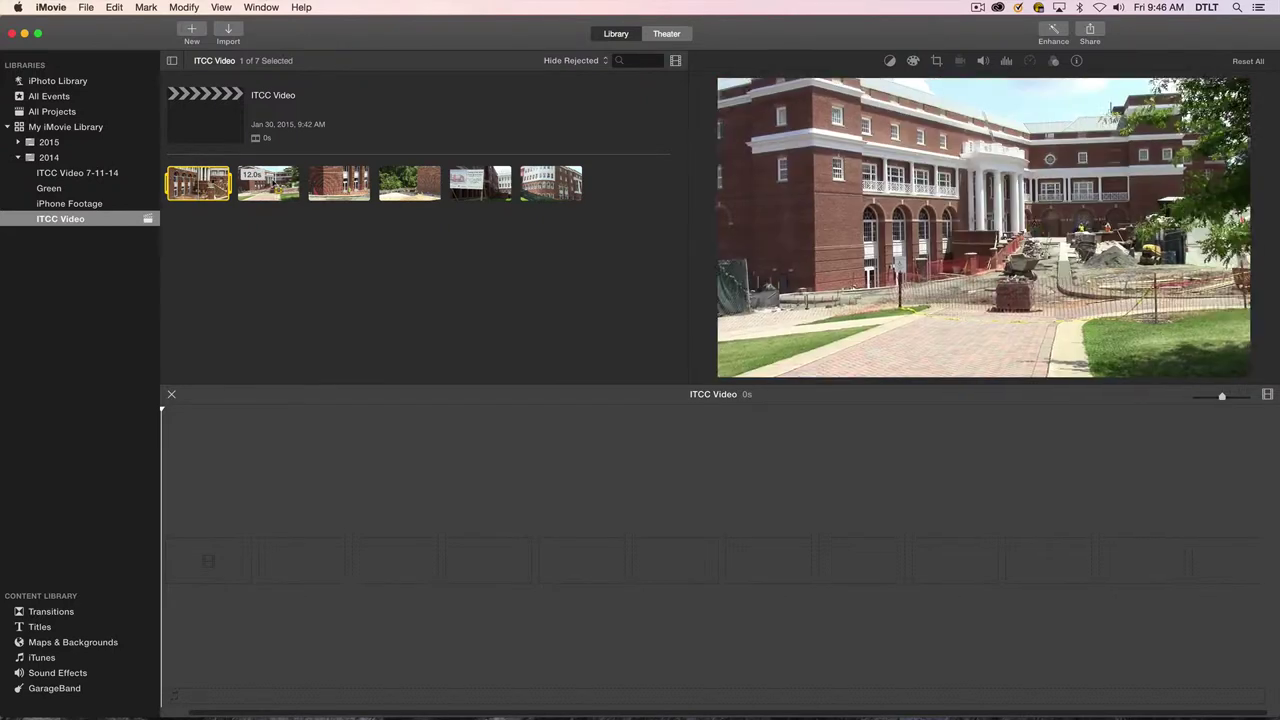
key(super+shift+a)
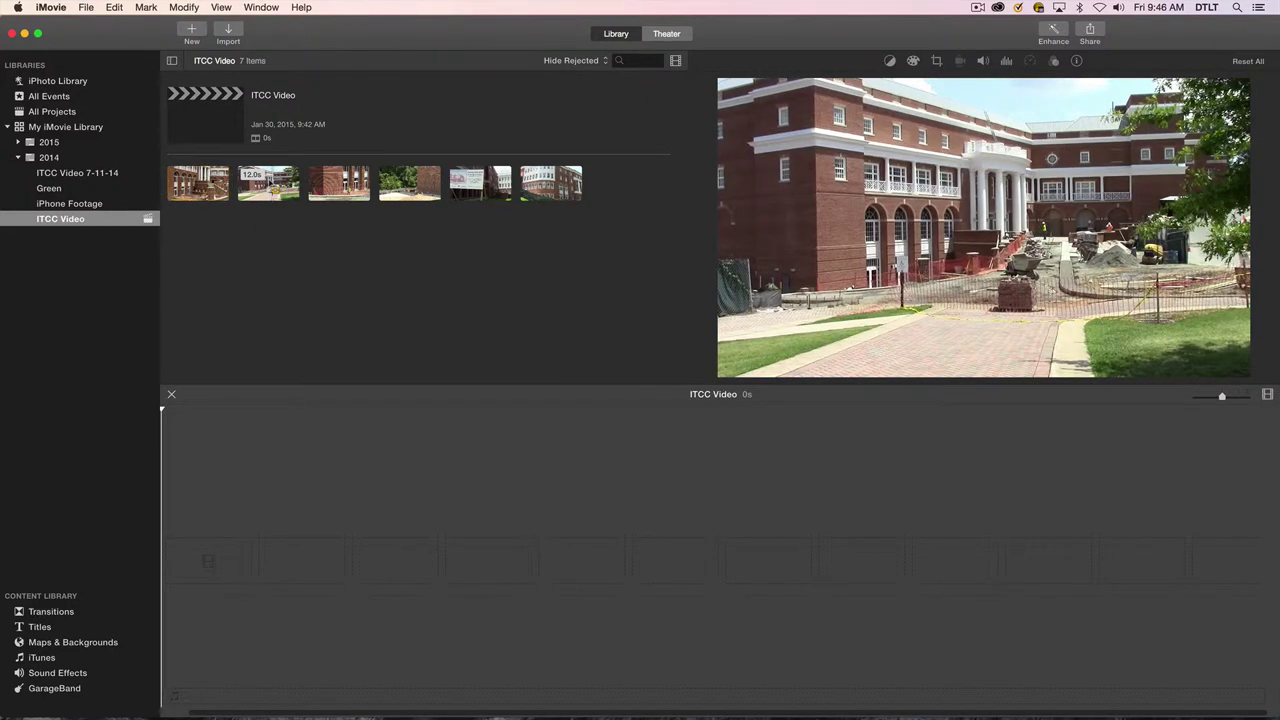
key(x)
key(e)
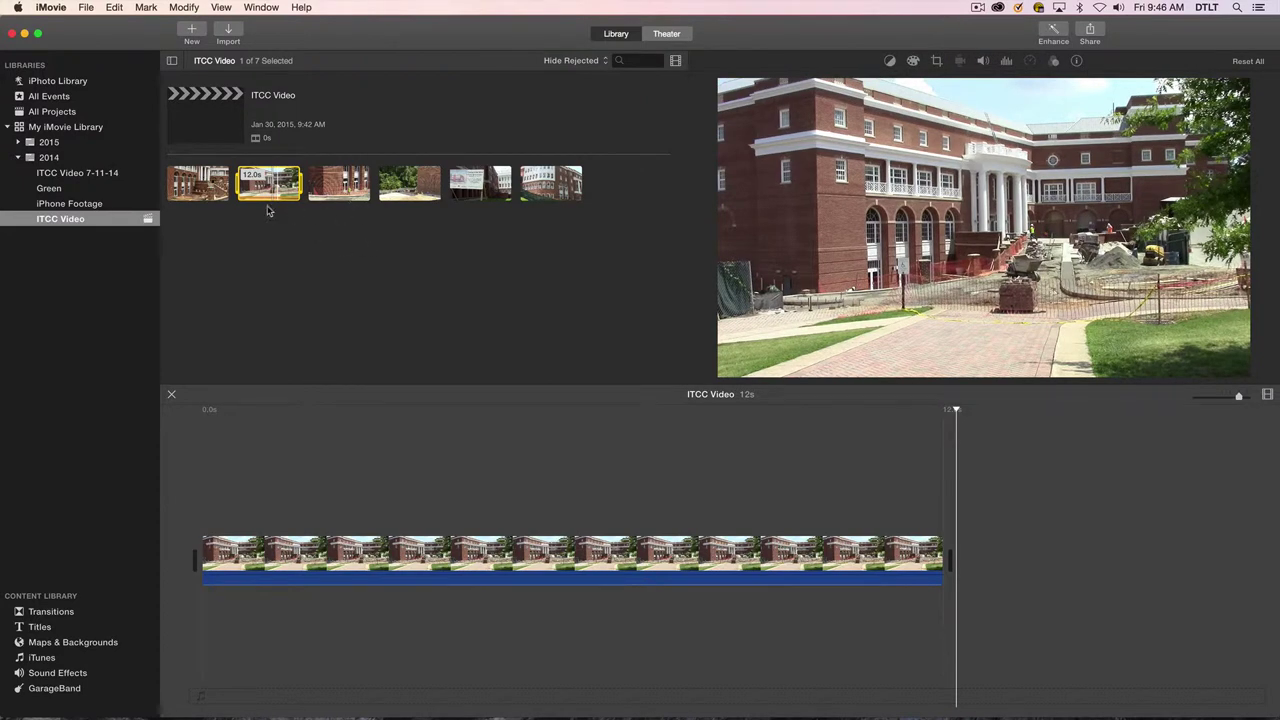
key(Escape)
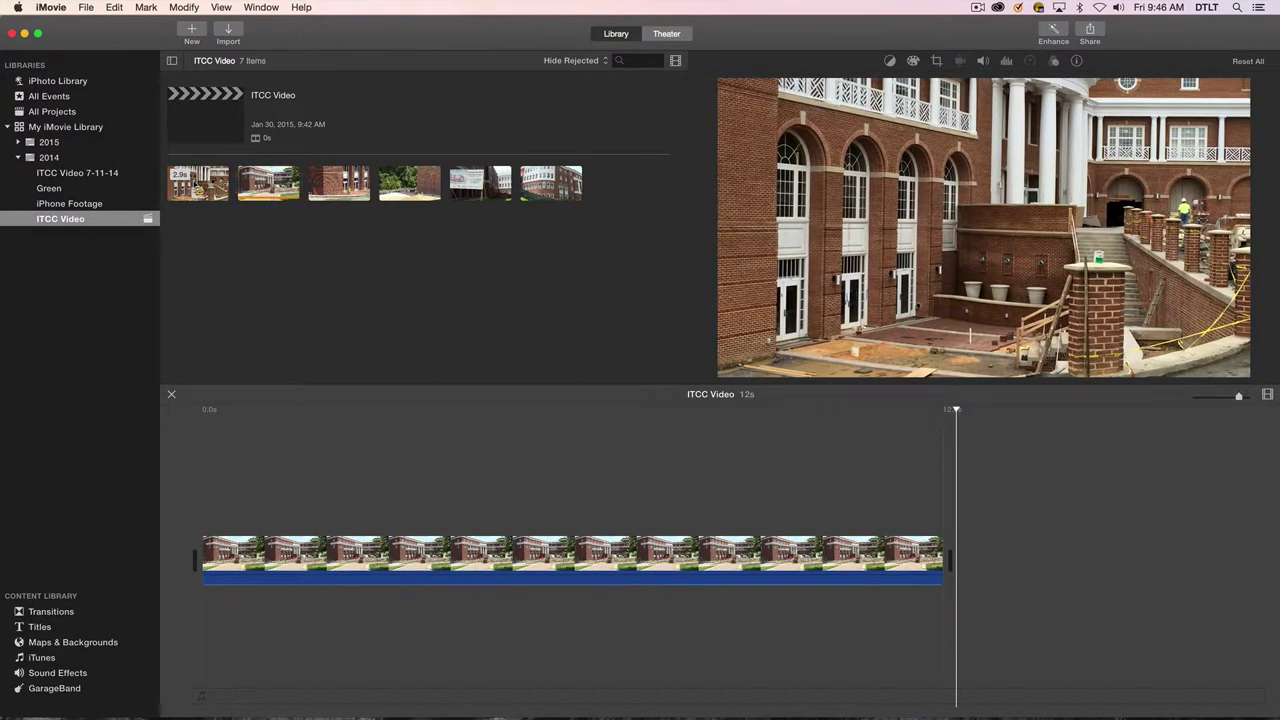
Append the whole first event clip, then a marked range of the Convergence Center sign clip
click(199, 186)
key(e)
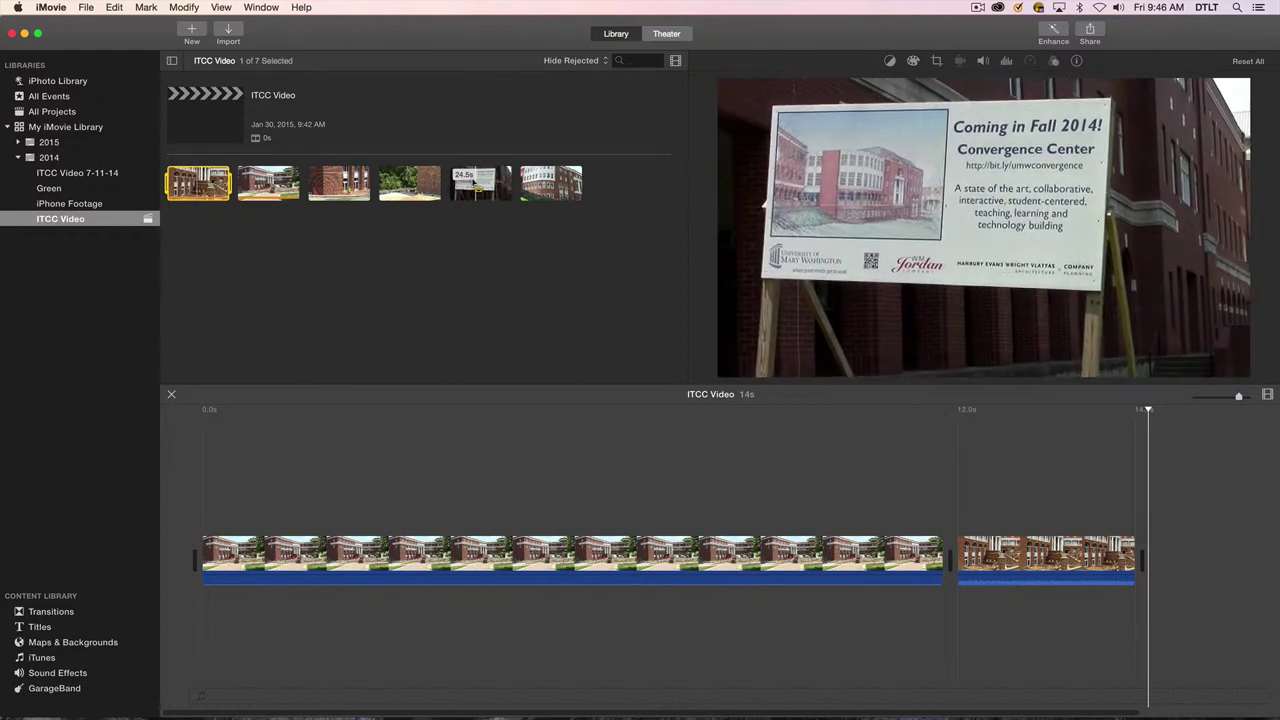
drag(474, 182, 509, 184)
key(e)
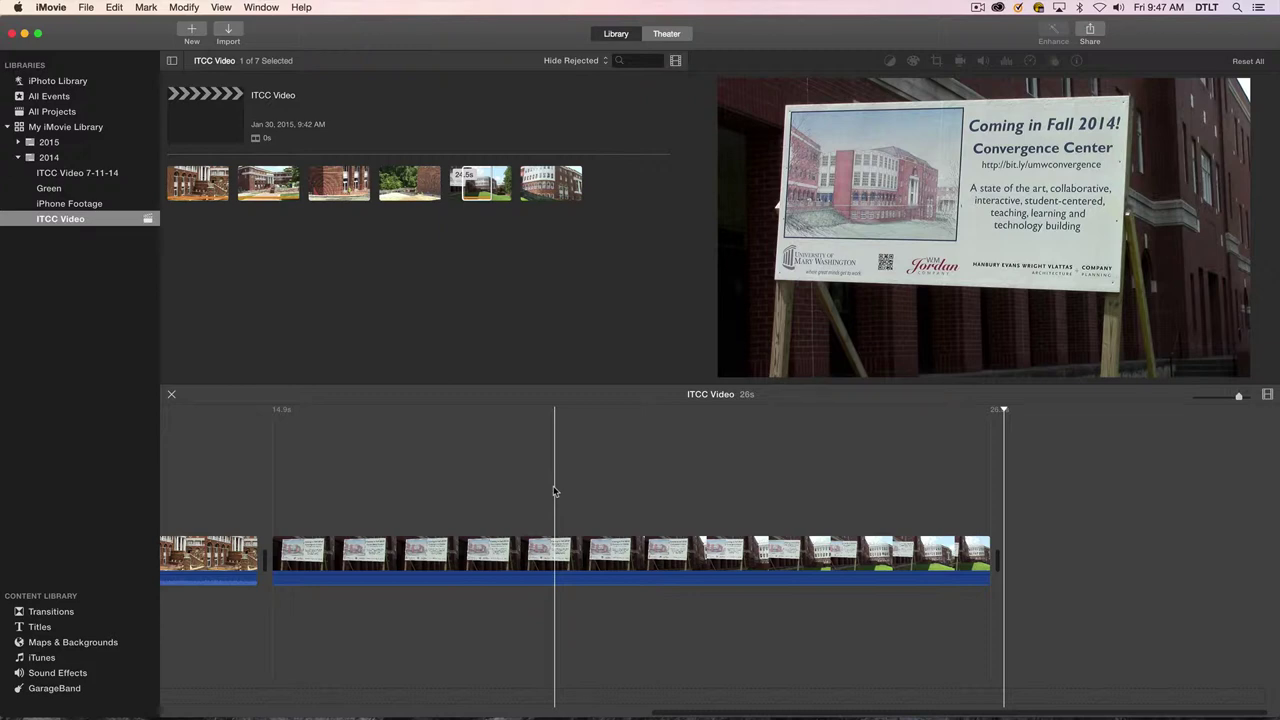
Zoom the timeline to fit all three clips of the 26-second project
click(496, 486)
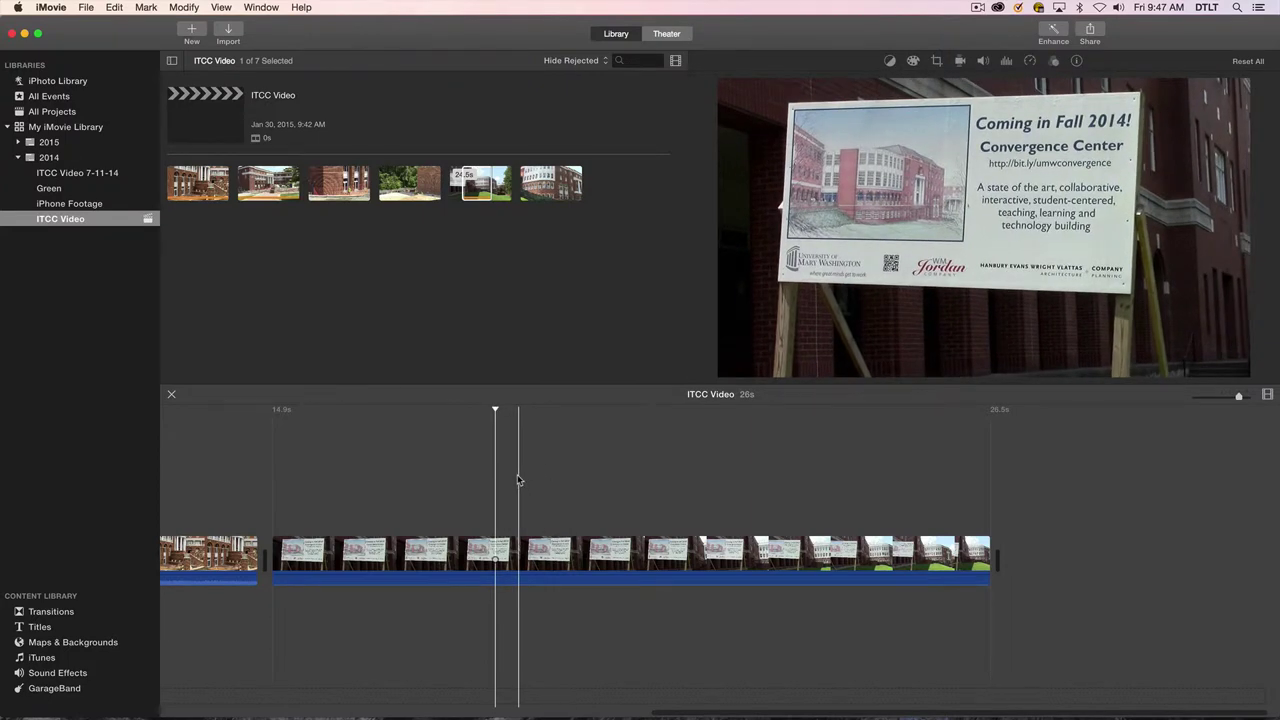
key(super+minus)
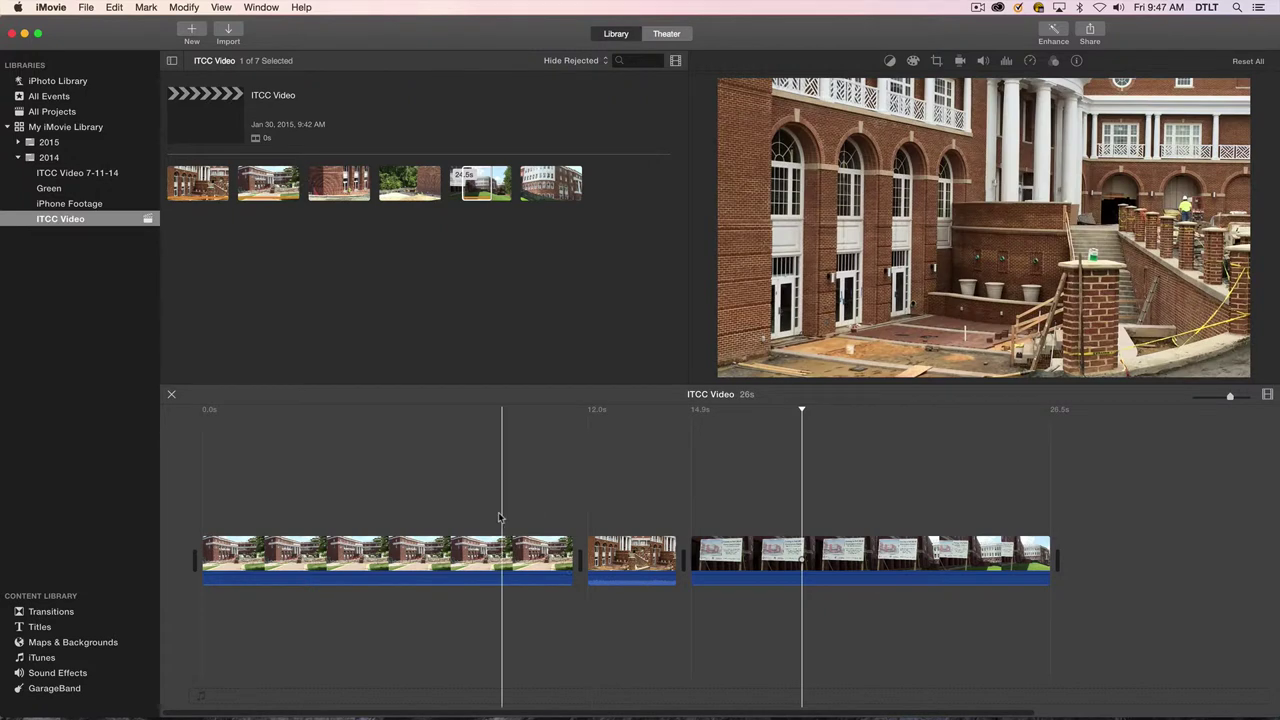
Insert a 7.2-second range of the sixth event clip at the 12.0s playhead position
click(585, 503)
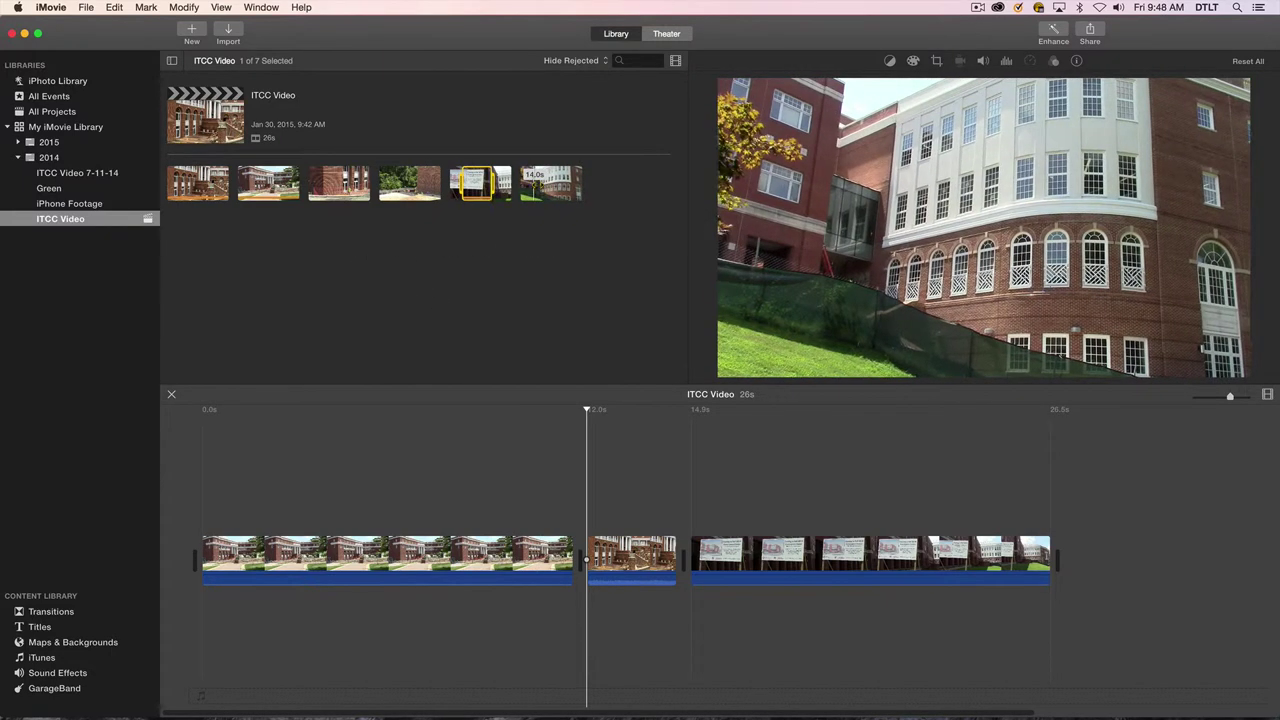
click(535, 183)
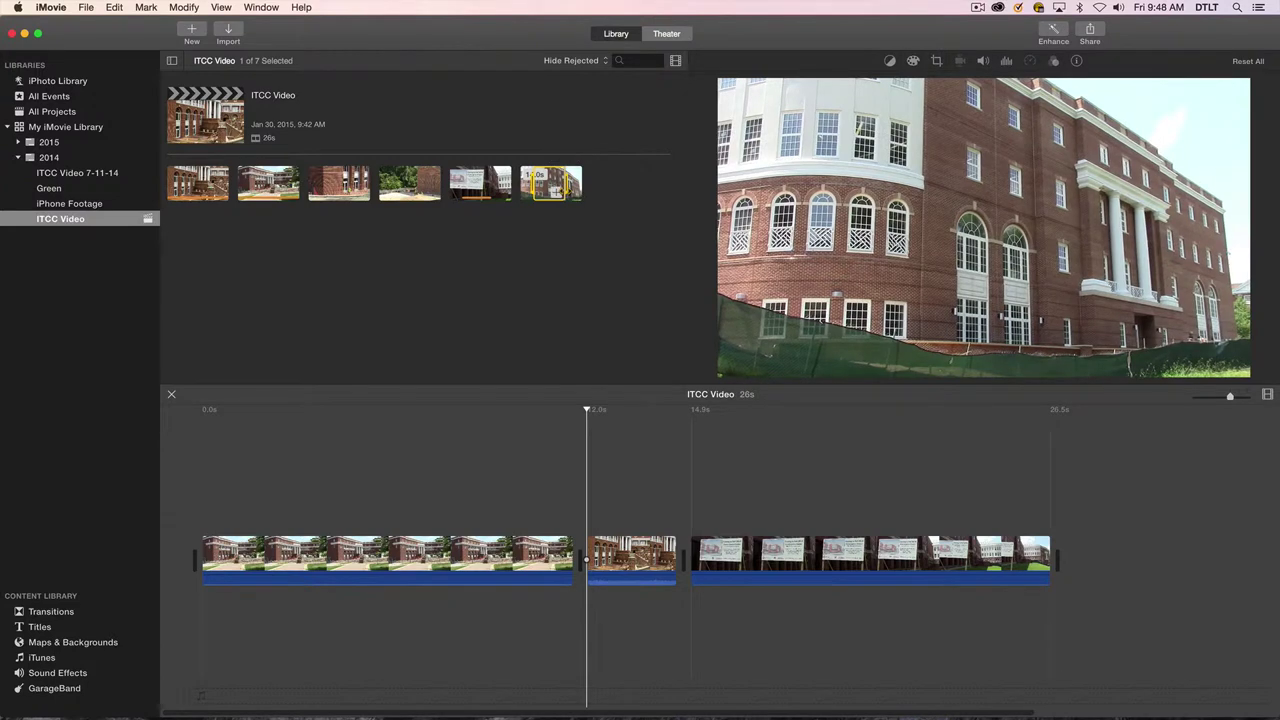
drag(550, 183, 600, 555)
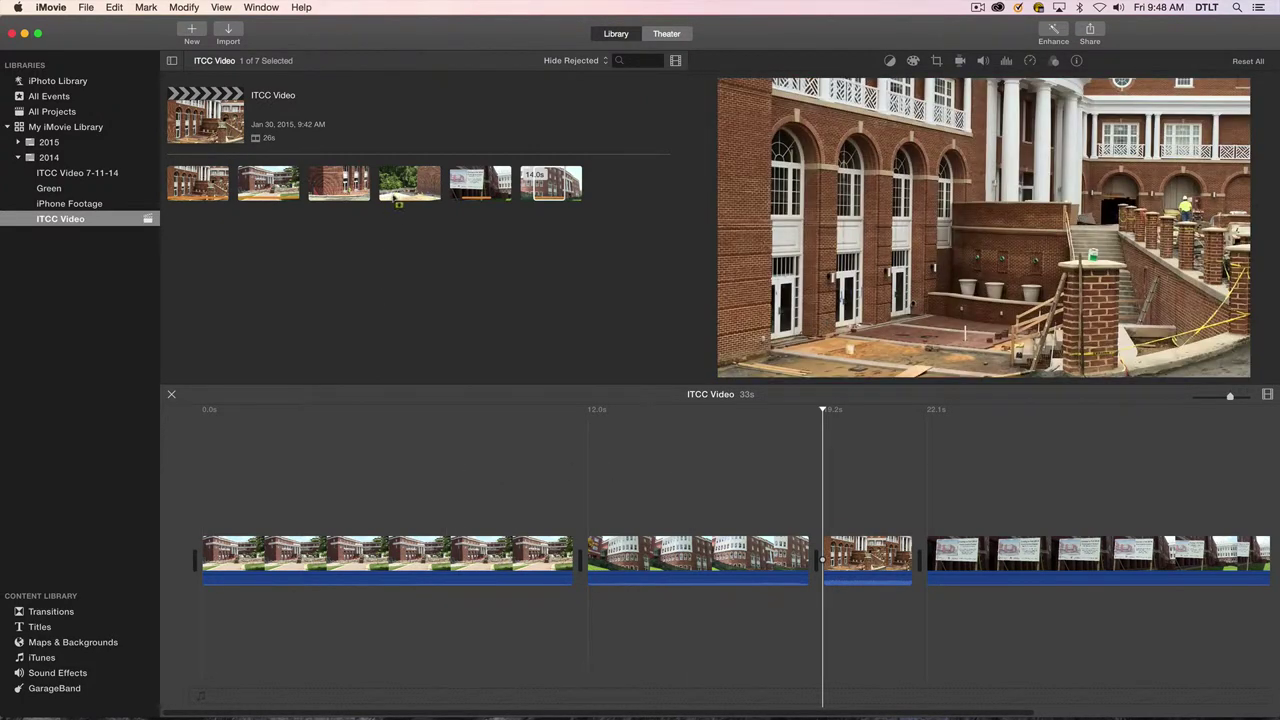
Connect the fourth event clip as a cutaway over the first project clip and play it back
drag(396, 184, 431, 181)
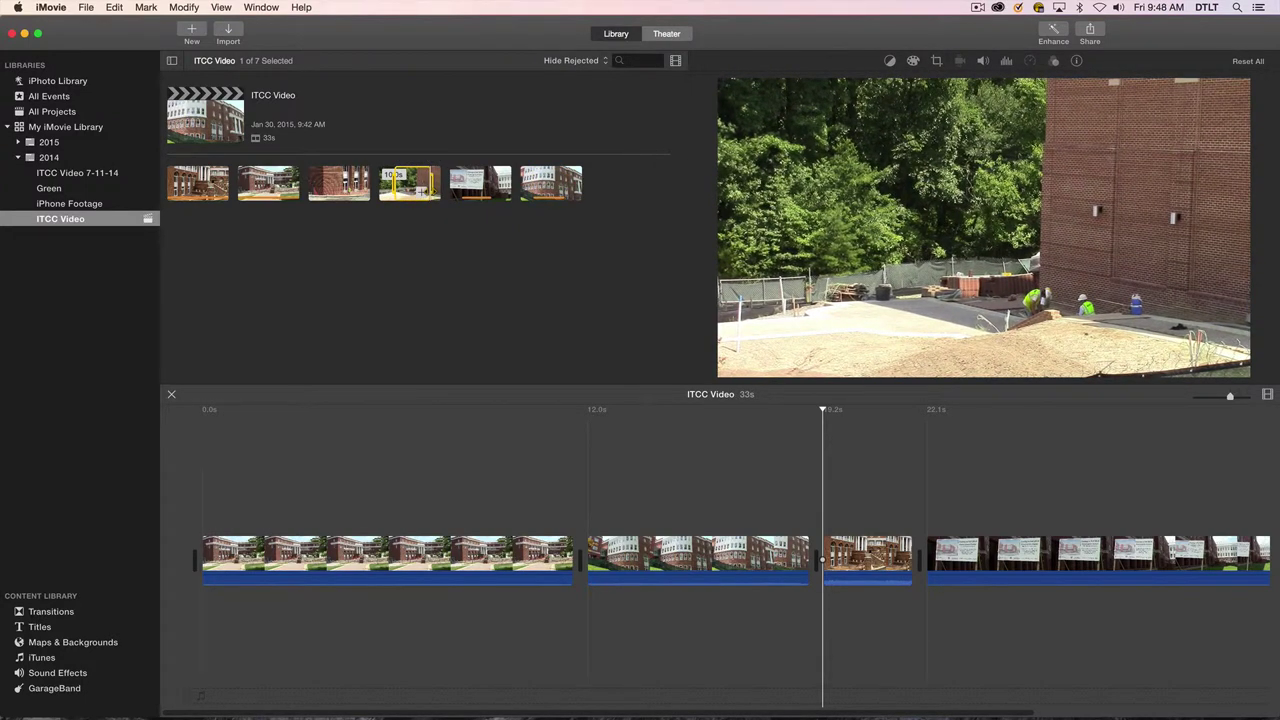
click(414, 354)
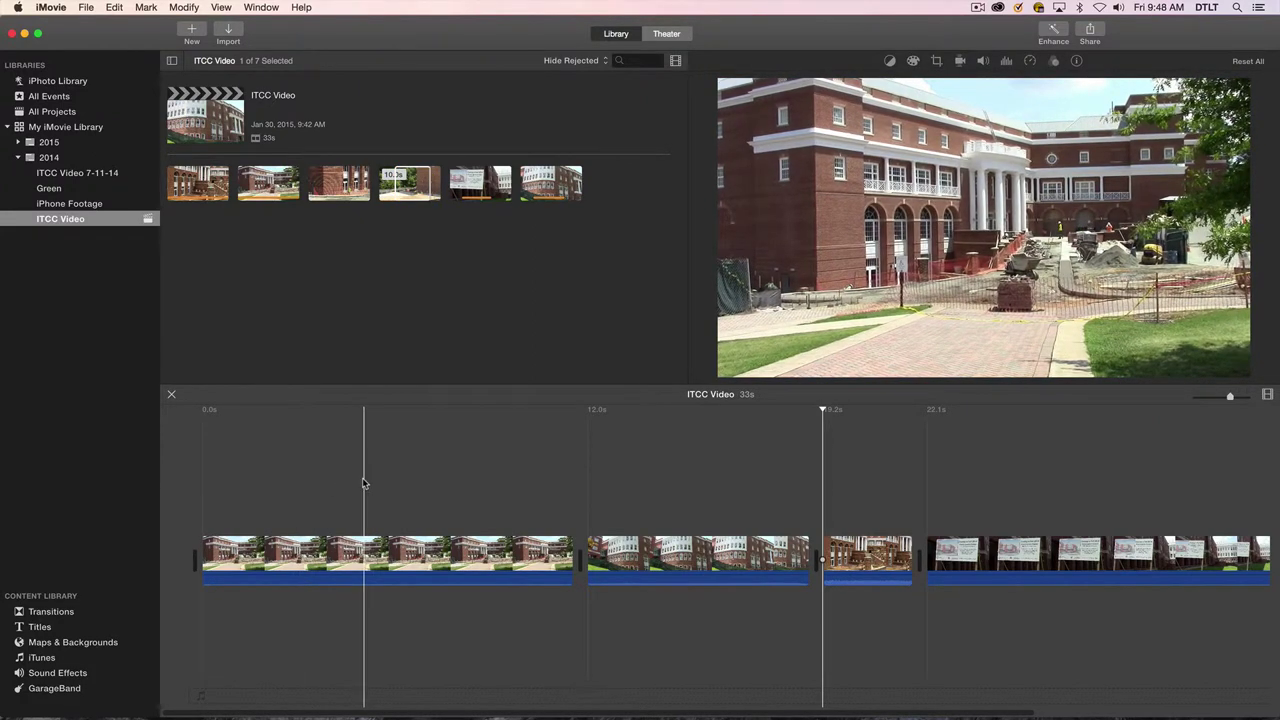
click(363, 483)
click(404, 184)
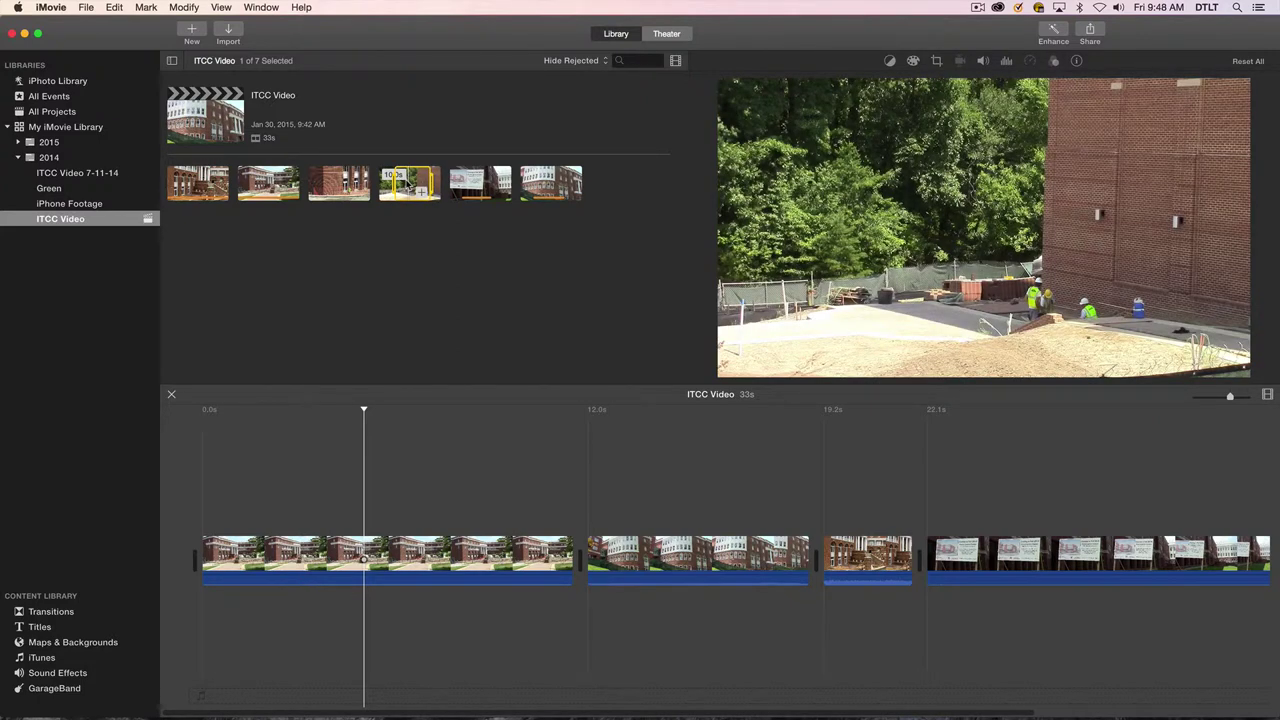
key(q)
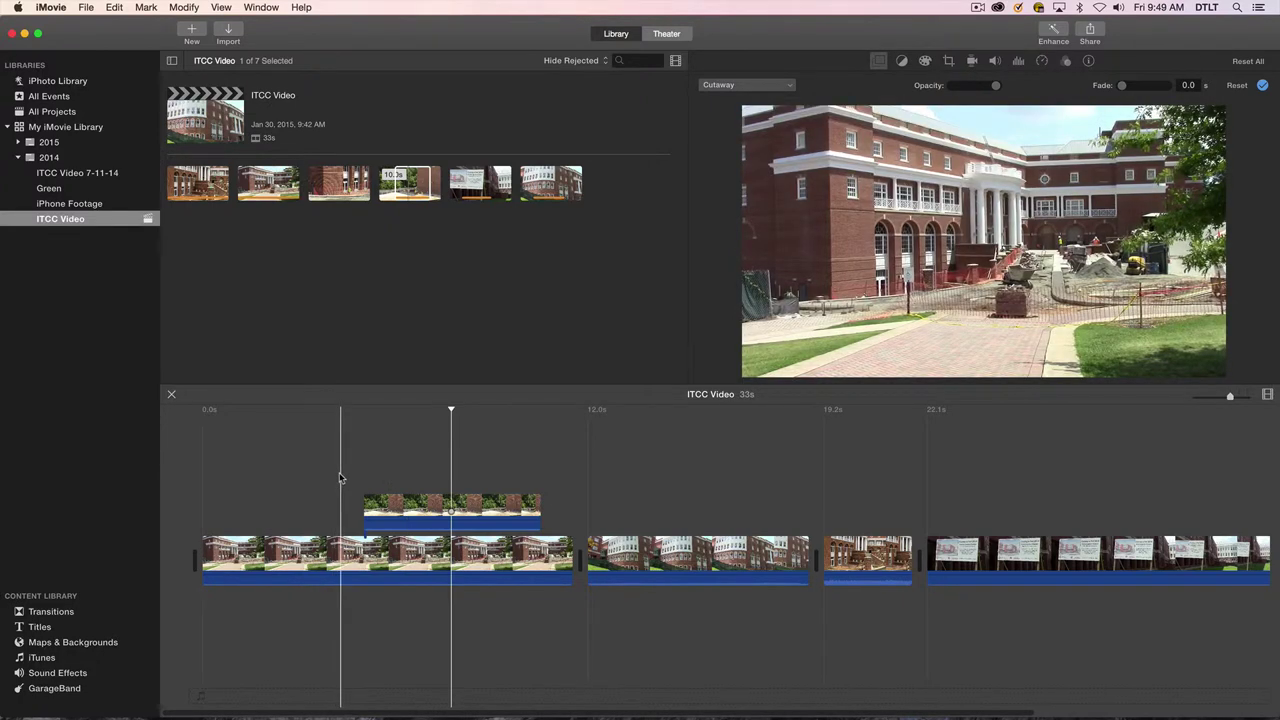
click(339, 474)
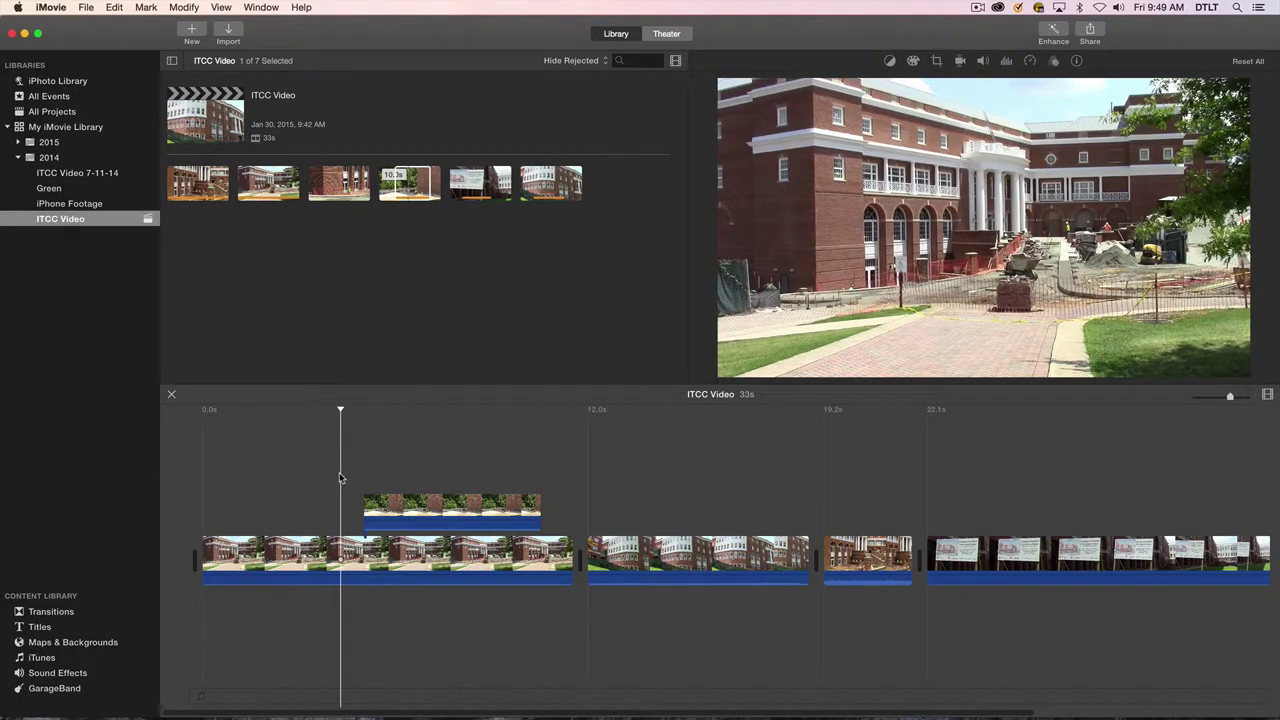
key(space)
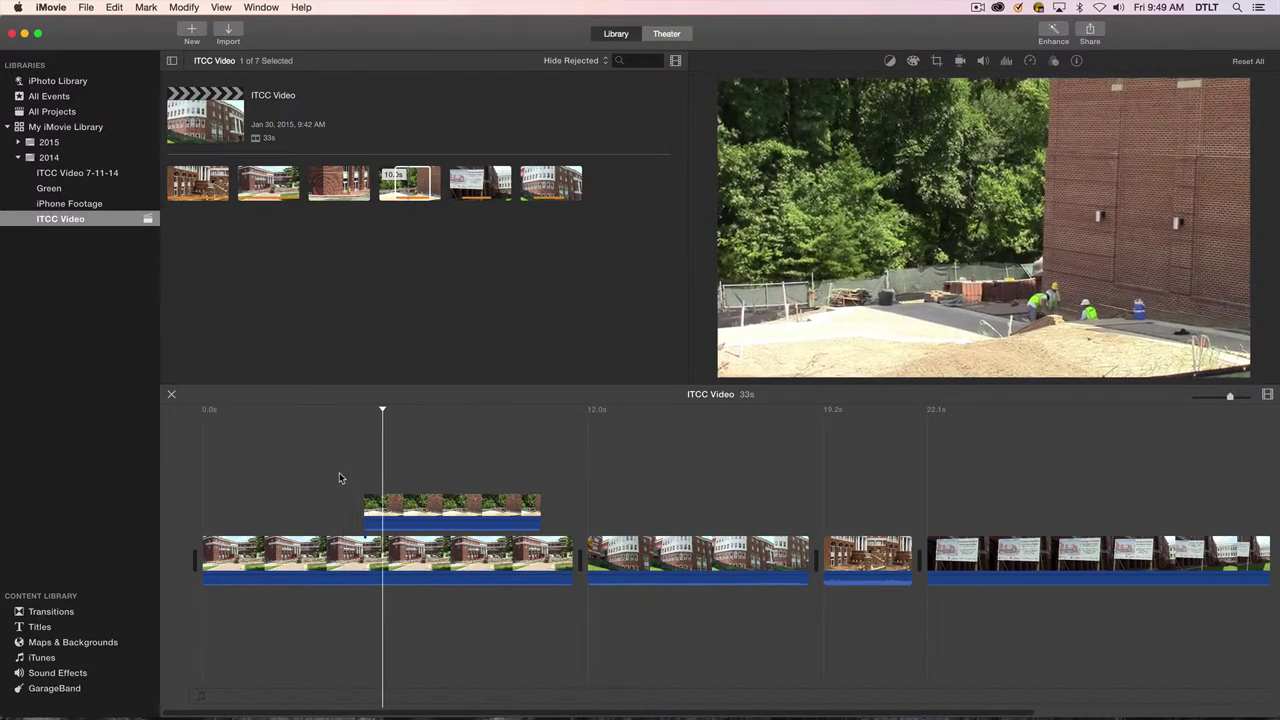